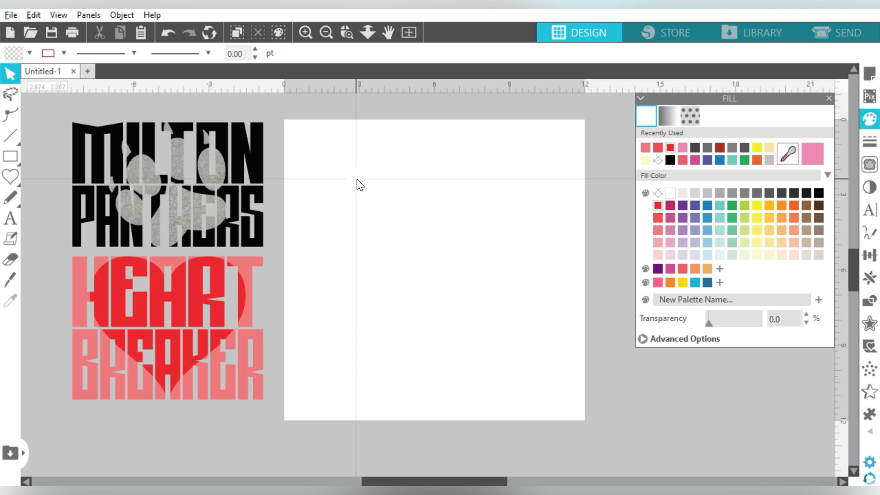
- Move both lettering designs from beside the page onto the page
{"action": "left_click_drag", "start_coordinate": [340, 118], "coordinate": [69, 418]}
{"action": "left_click_drag", "start_coordinate": [164, 176], "coordinate": [409, 178]}
{"action": "left_click", "coordinate": [579, 182]}
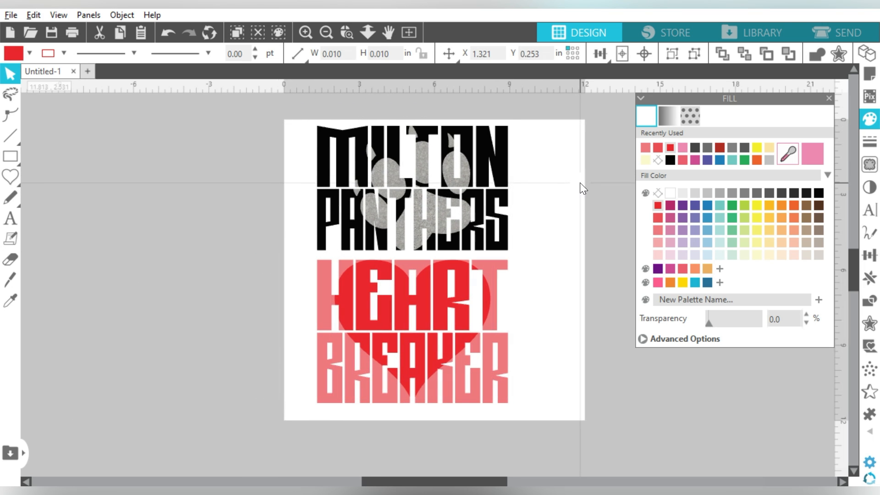
- Pull the black MILTON PANTHERS lettering away from its grey paw pieces and put it back in place
{"action": "left_click", "coordinate": [504, 173]}
{"action": "left_click_drag", "start_coordinate": [503, 173], "coordinate": [319, 161]}
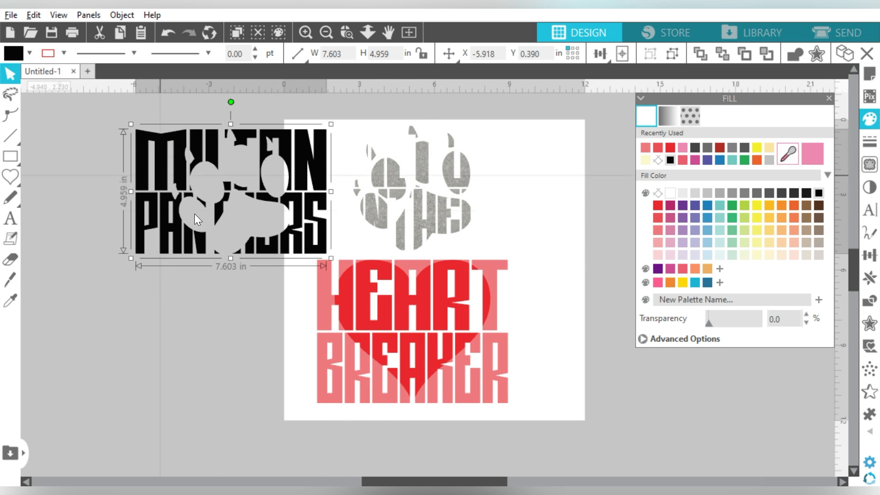
{"action": "left_click_drag", "start_coordinate": [169, 145], "coordinate": [357, 138]}
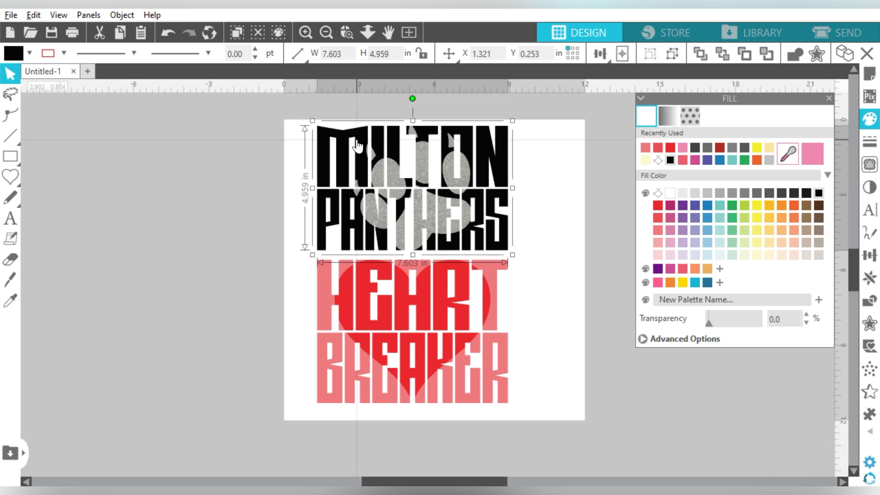
{"action": "left_click", "coordinate": [579, 142]}
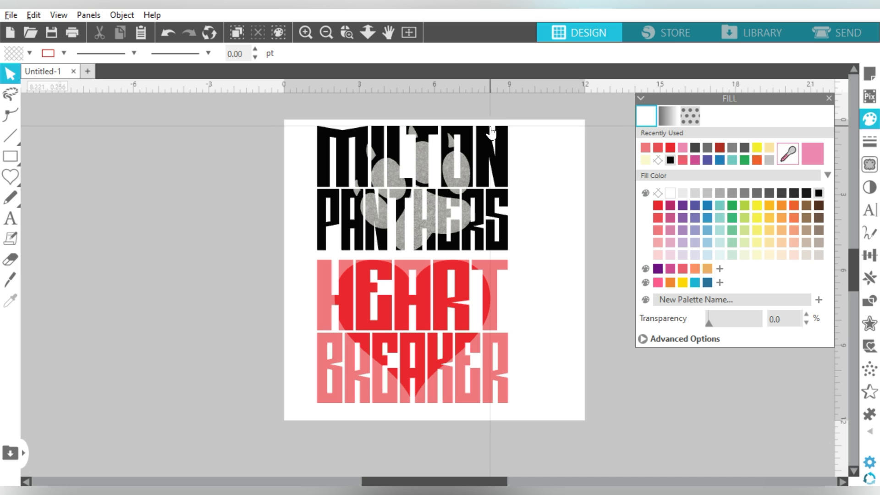
- Delete the MILTON PANTHERS and HEART BREAKER designs from the page
{"action": "left_click_drag", "start_coordinate": [545, 137], "coordinate": [327, 393]}
{"action": "key", "text": "Delete"}
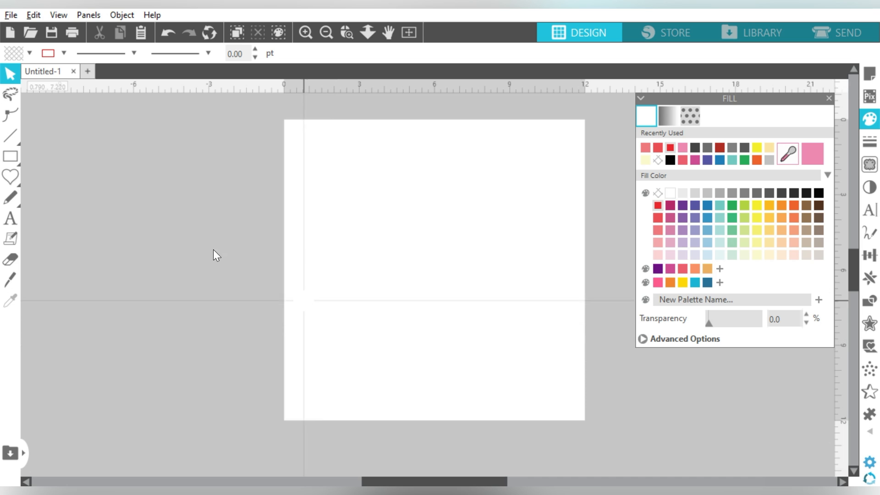
- Add the text HEART in the upper part of the page
{"action": "left_click", "coordinate": [10, 219]}
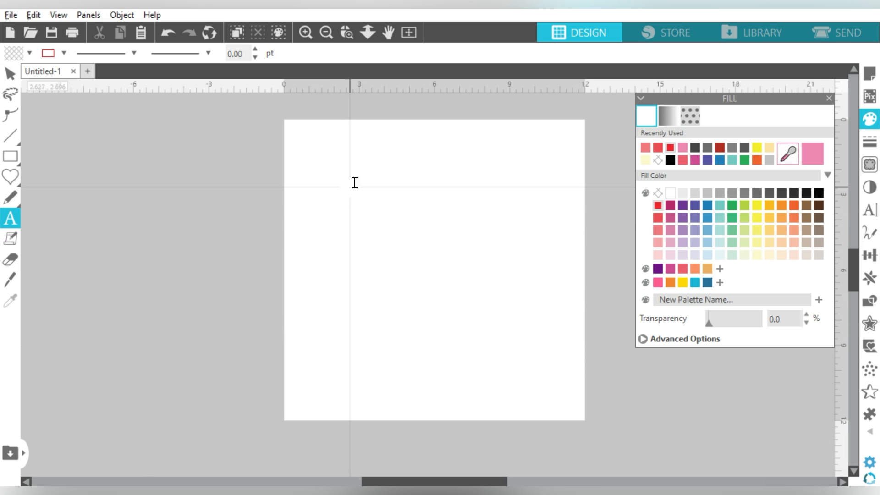
{"action": "left_click", "coordinate": [333, 159]}
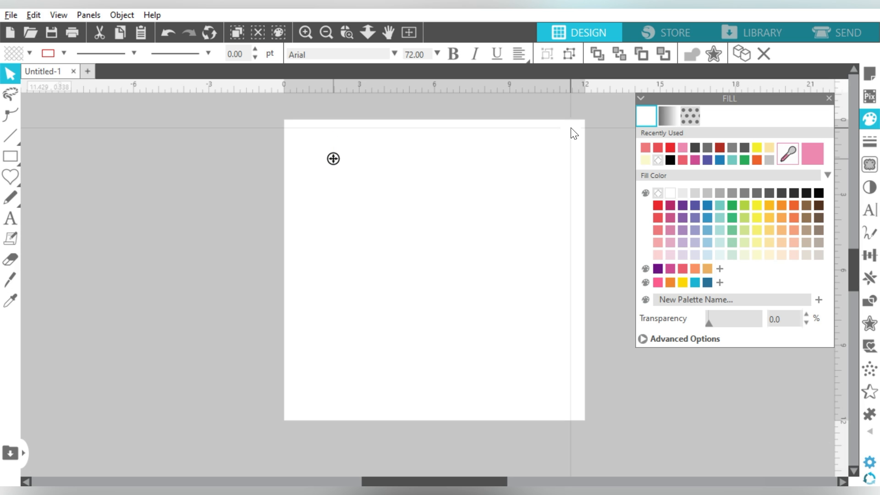
{"action": "type", "text": "HEART"}
{"action": "left_click", "coordinate": [496, 199]}
- Duplicate the HEART text directly below the original
{"action": "left_click_drag", "start_coordinate": [455, 195], "coordinate": [405, 148]}
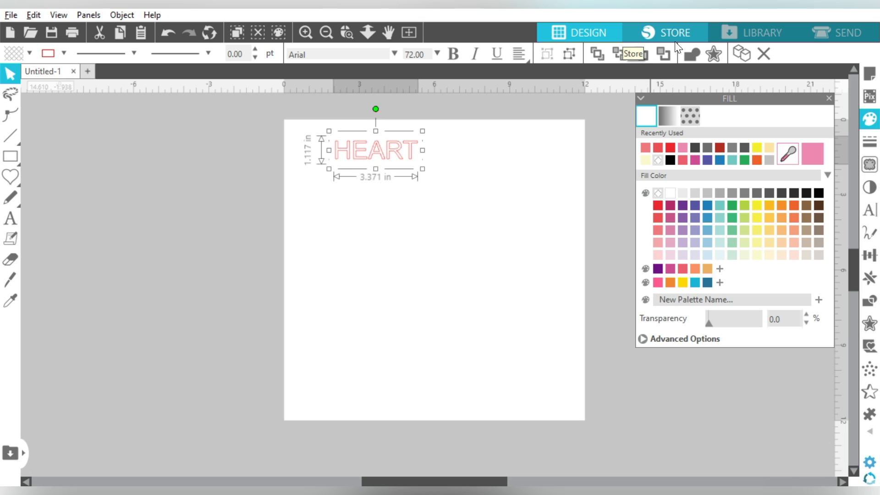
{"action": "key", "text": "i"}
{"action": "key", "text": "ctrl+d"}
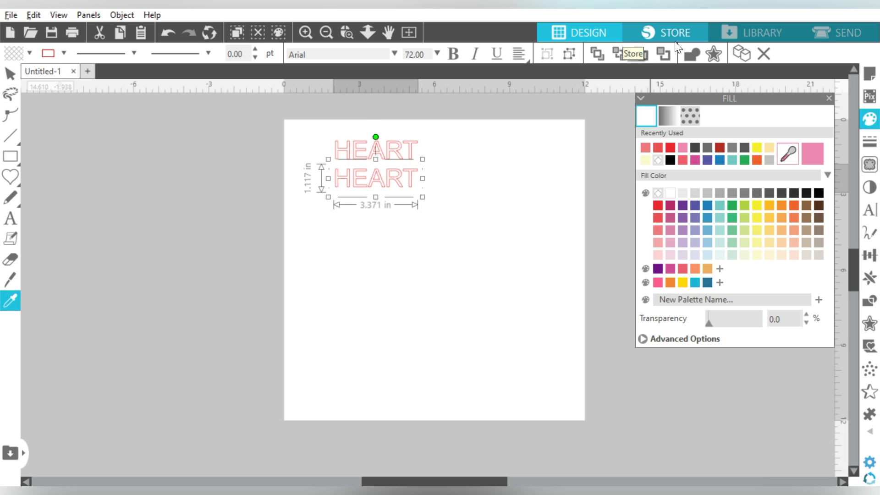
{"action": "key", "text": "v"}
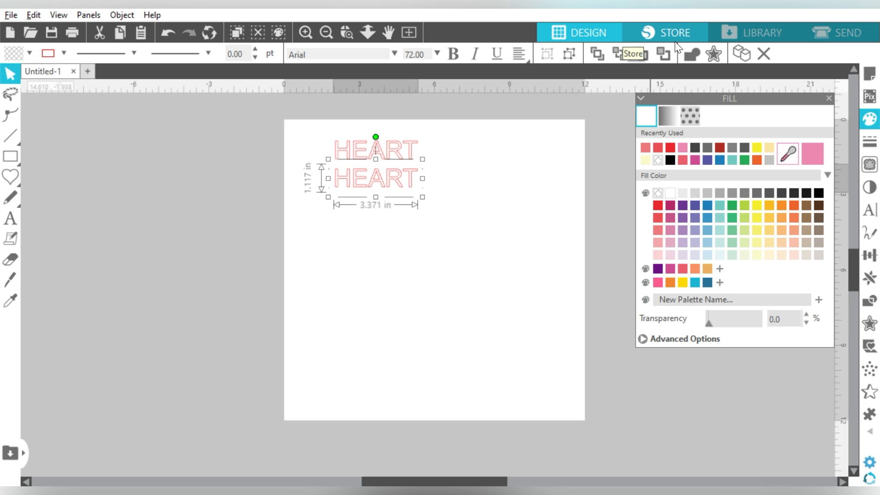
- Fill both HEART words with black and make their line colour transparent
{"action": "left_click_drag", "start_coordinate": [451, 137], "coordinate": [367, 204]}
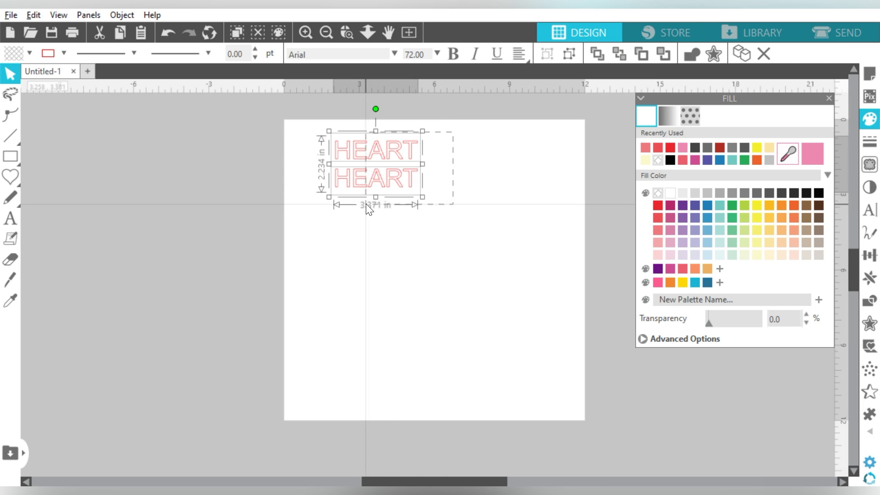
{"action": "left_click", "coordinate": [671, 160]}
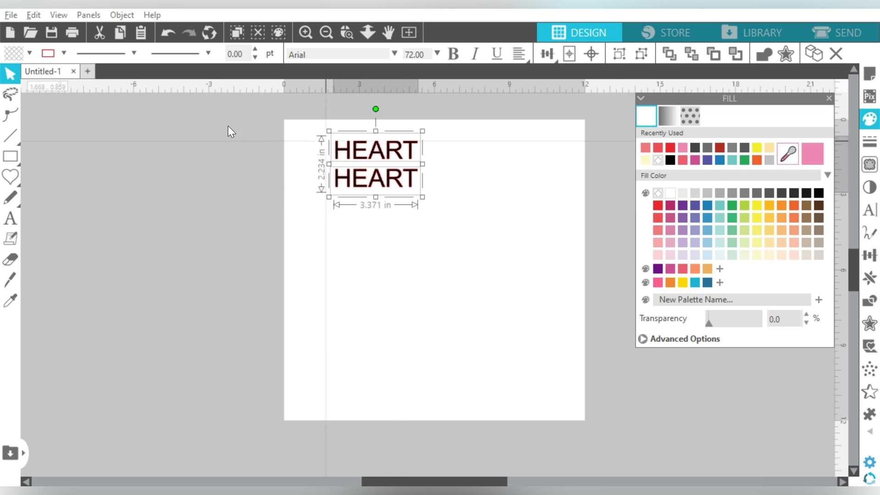
{"action": "left_click", "coordinate": [63, 53]}
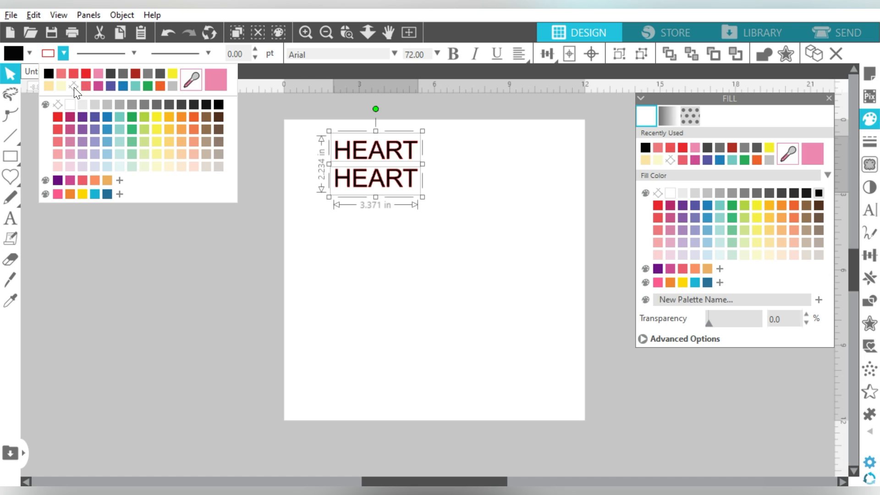
{"action": "left_click", "coordinate": [74, 85]}
- Enlarge both words together to about 9.5 in wide and set their font to The Lioness
{"action": "left_click_drag", "start_coordinate": [422, 197], "coordinate": [574, 307]}
{"action": "left_click_drag", "start_coordinate": [476, 196], "coordinate": [454, 215]}
{"action": "left_click", "coordinate": [869, 209]}
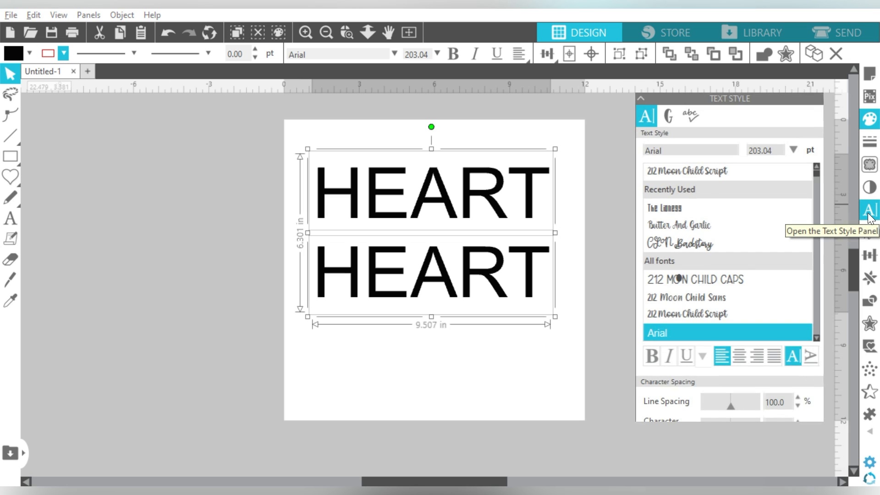
{"action": "left_click", "coordinate": [722, 212]}
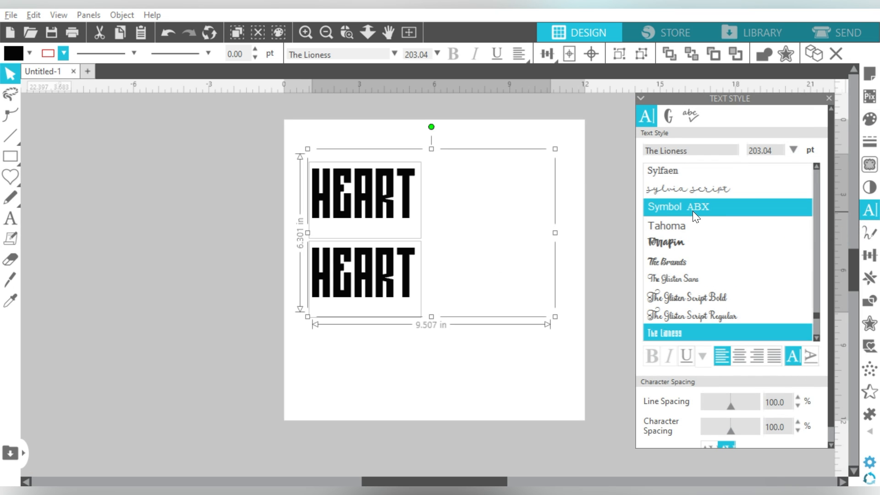
{"action": "left_click", "coordinate": [436, 193]}
- Replace the lower HEART text with BREAKER
{"action": "double_click", "coordinate": [406, 258]}
{"action": "key", "text": "ctrl+a"}
{"action": "type", "text": "BREAKER"}
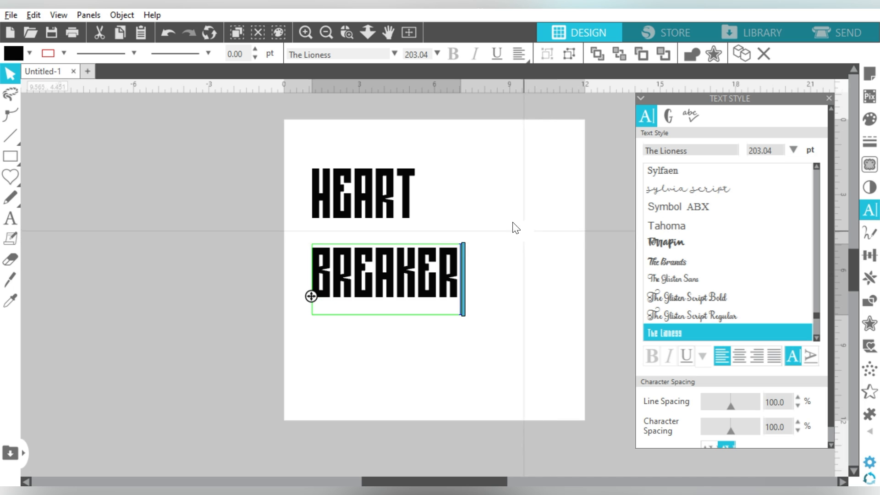
{"action": "left_click", "coordinate": [514, 228]}
- Bring HEART close above BREAKER and enlarge both words to about 11.05 in wide, centred on the page
{"action": "left_click_drag", "start_coordinate": [412, 202], "coordinate": [408, 227]}
{"action": "left_click_drag", "start_coordinate": [483, 197], "coordinate": [645, 141]}
{"action": "left_click", "coordinate": [569, 53]}
{"action": "left_click", "coordinate": [526, 153]}
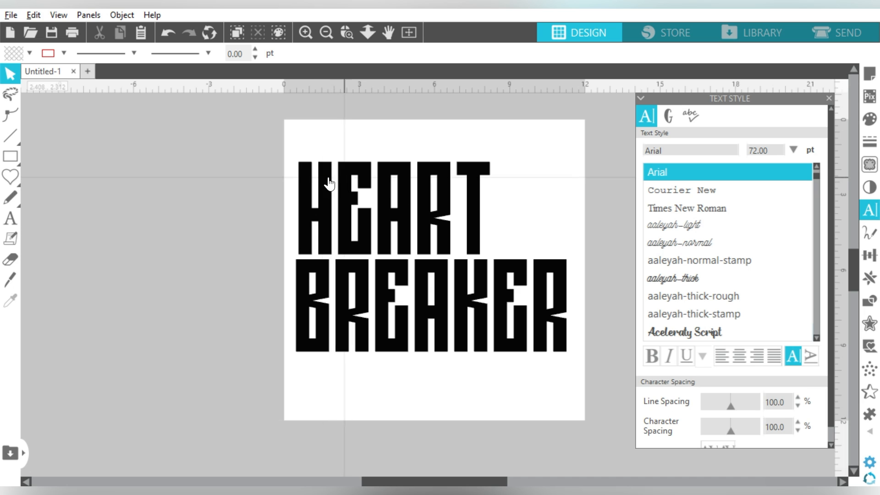
- Reduce the character spacing of both words to 90%
{"action": "left_click", "coordinate": [439, 296]}
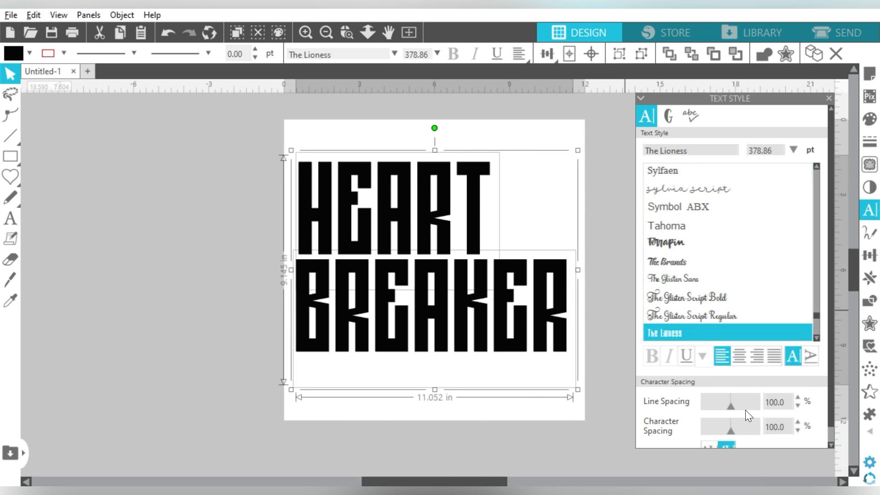
{"action": "left_click", "coordinate": [798, 431]}
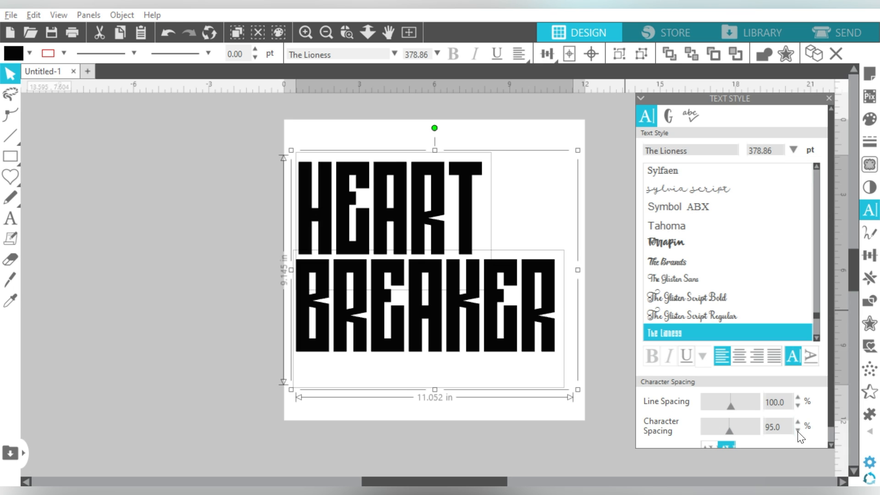
{"action": "left_click", "coordinate": [798, 431]}
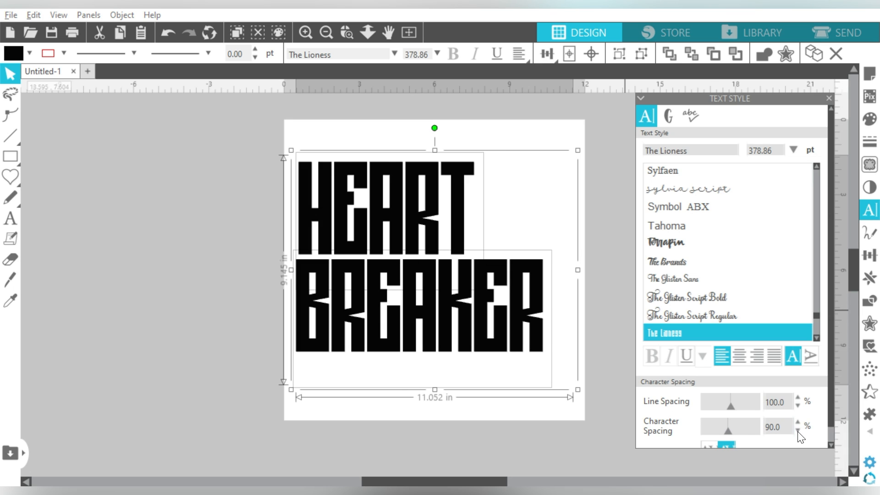
{"action": "left_click", "coordinate": [531, 195]}
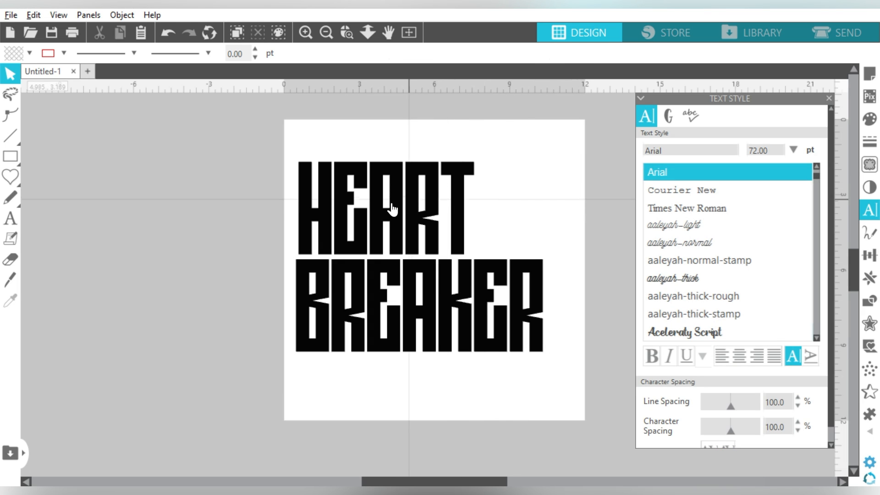
- Nudge HEART slightly down to narrow the gap above BREAKER
{"action": "left_click", "coordinate": [465, 216]}
{"action": "key", "text": "Down"}
{"action": "key", "text": "Down"}
{"action": "key", "text": "Down"}
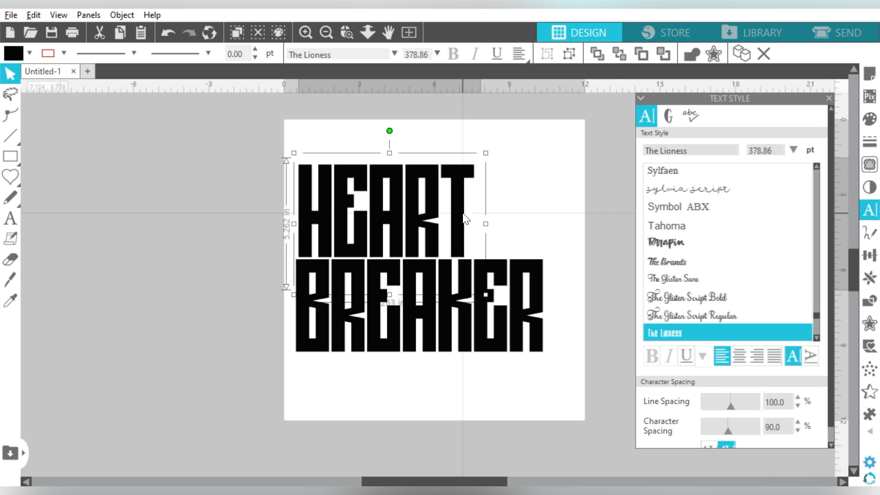
- Convert the HEART and BREAKER text objects to paths
{"action": "right_click", "coordinate": [463, 218]}
{"action": "left_click", "coordinate": [509, 352]}
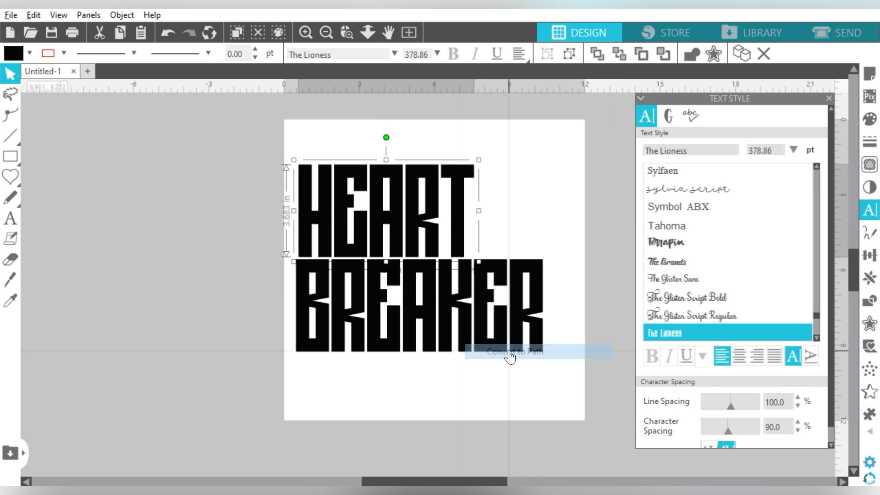
{"action": "left_click", "coordinate": [464, 302]}
{"action": "right_click", "coordinate": [465, 309]}
{"action": "left_click", "coordinate": [506, 356]}
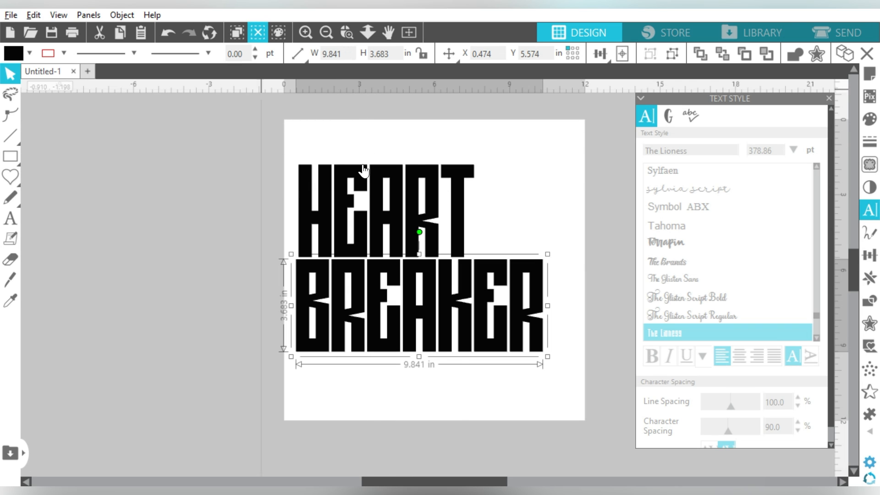
- Copy BREAKER's width and apply it to HEART, setting HEART's width to 9.841 in
{"action": "left_click_drag", "start_coordinate": [347, 54], "coordinate": [298, 58]}
{"action": "key", "text": "ctrl+c"}
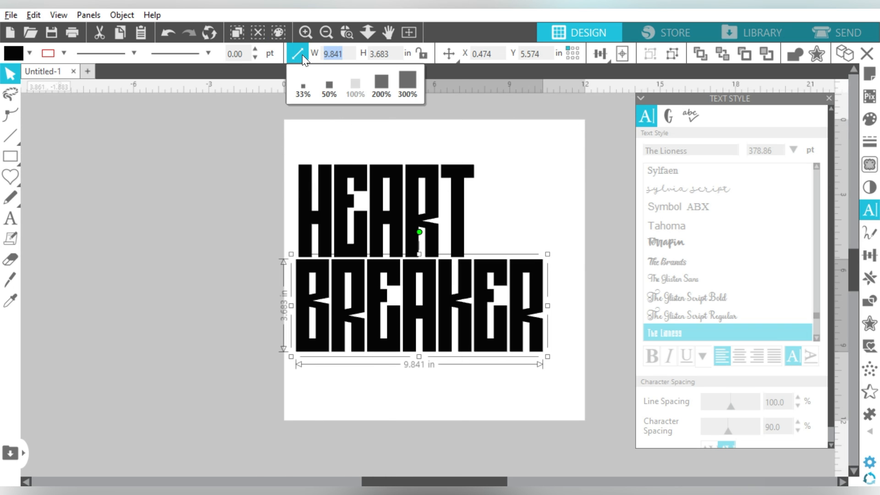
{"action": "key", "text": "i"}
{"action": "key", "text": "v"}
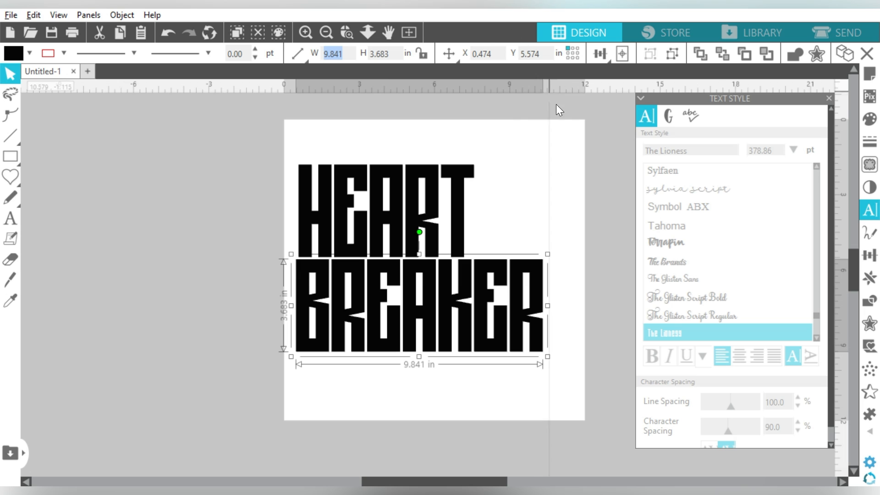
{"action": "left_click_drag", "start_coordinate": [502, 149], "coordinate": [408, 209]}
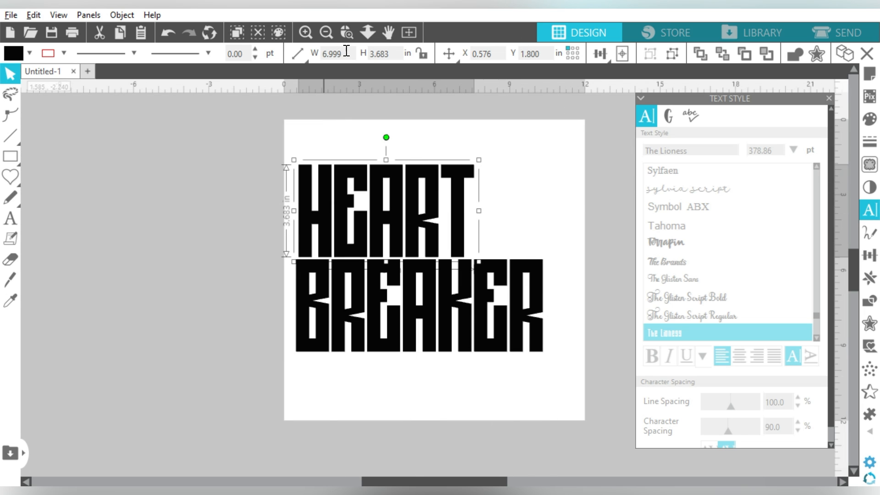
{"action": "double_click", "coordinate": [347, 52]}
{"action": "key", "text": "ctrl+v"}
{"action": "key", "text": "Return"}
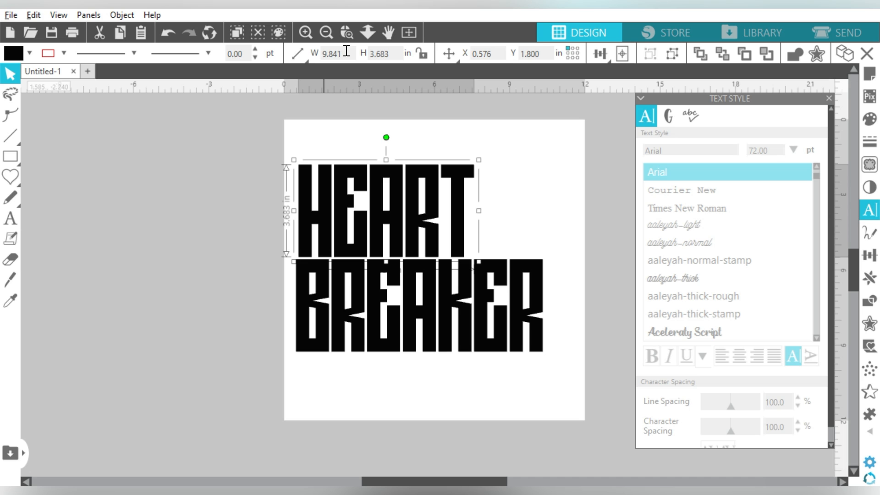
- Align HEART and BREAKER with each other along their vertical centre line
{"action": "left_click_drag", "start_coordinate": [387, 210], "coordinate": [426, 202]}
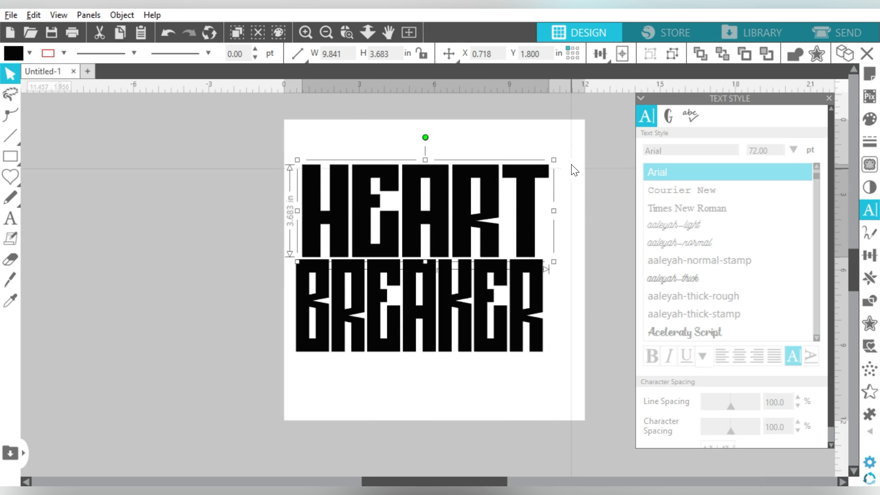
{"action": "left_click", "coordinate": [463, 310], "text": "shift"}
{"action": "left_click", "coordinate": [599, 53]}
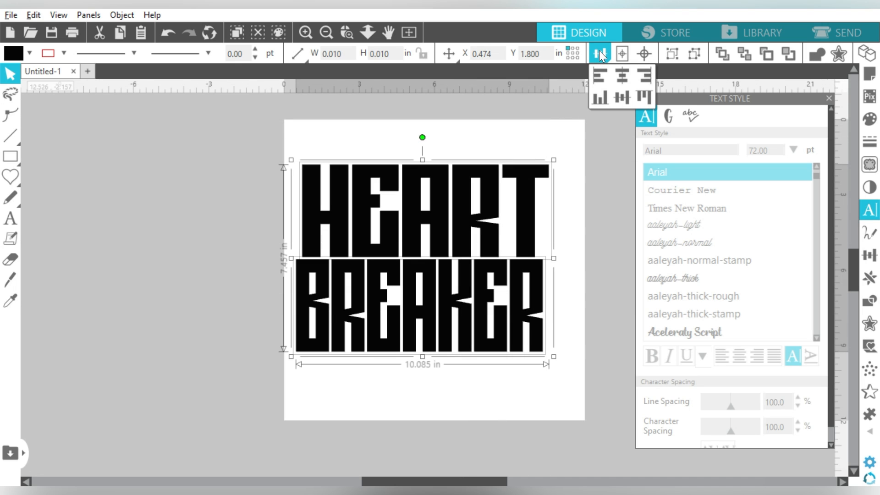
{"action": "left_click", "coordinate": [619, 75]}
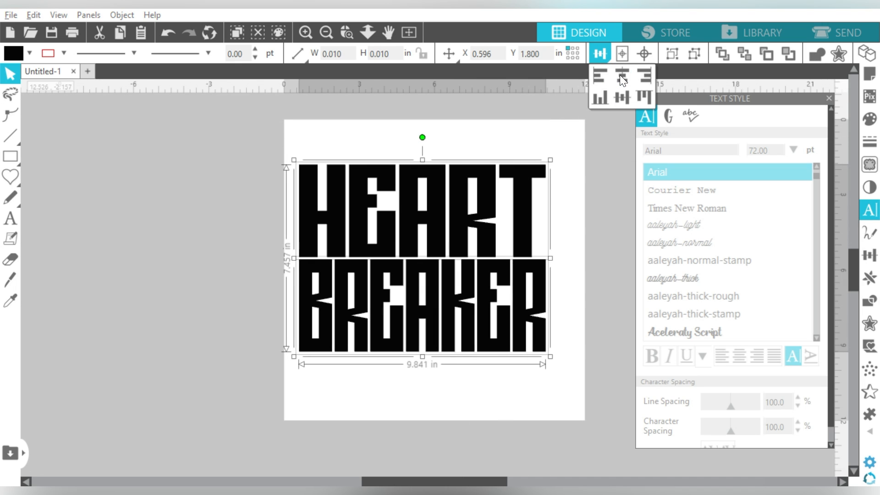
- Group HEART and BREAKER into a single object
{"action": "left_click", "coordinate": [670, 53]}
{"action": "left_click", "coordinate": [672, 53]}
{"action": "left_click", "coordinate": [671, 53]}
{"action": "left_click", "coordinate": [517, 185]}
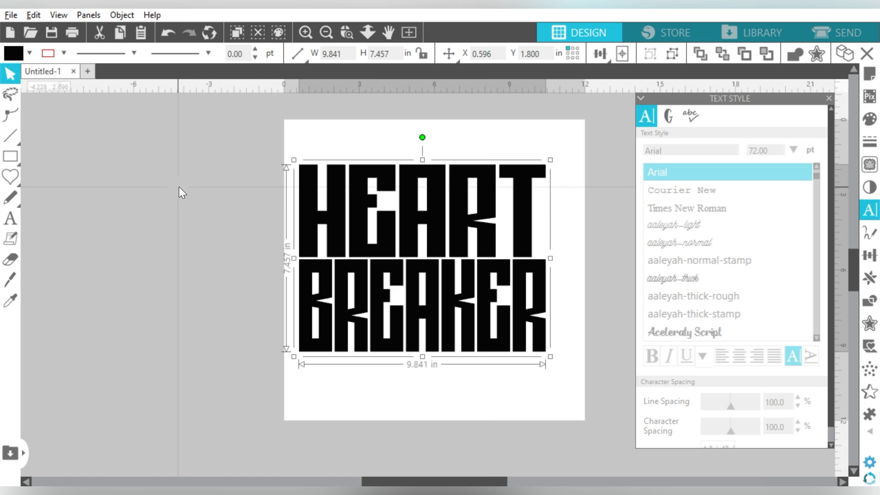
- Draw a heart shape about 6.11 in wide and 5.62 in high beside the page, left of the lettering
{"action": "left_click", "coordinate": [9, 176]}
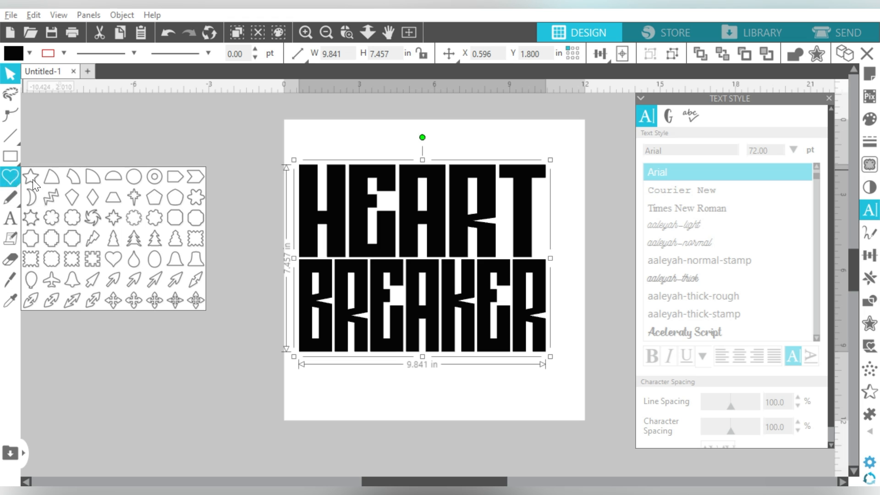
{"action": "left_click", "coordinate": [113, 259]}
{"action": "left_click_drag", "start_coordinate": [189, 136], "coordinate": [193, 252]}
{"action": "left_click", "coordinate": [7, 77]}
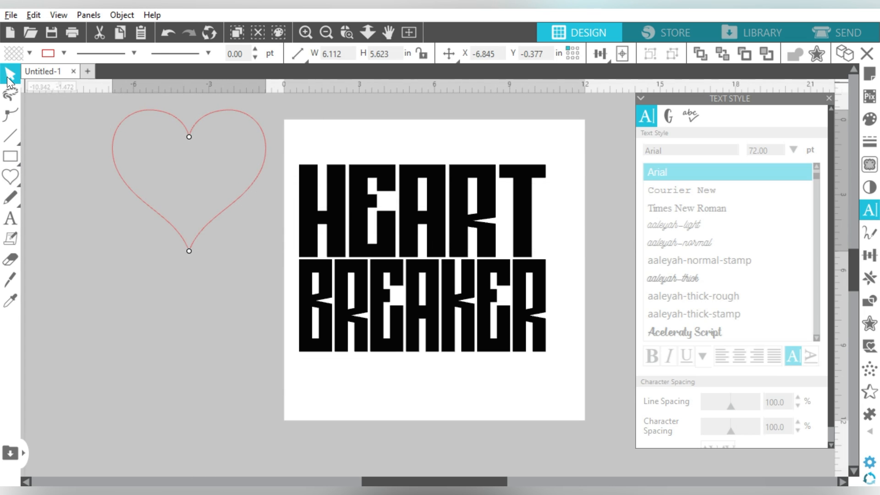
- Convert the heart to a path and move it over the HEART BREAKER lettering
{"action": "right_click", "coordinate": [180, 123]}
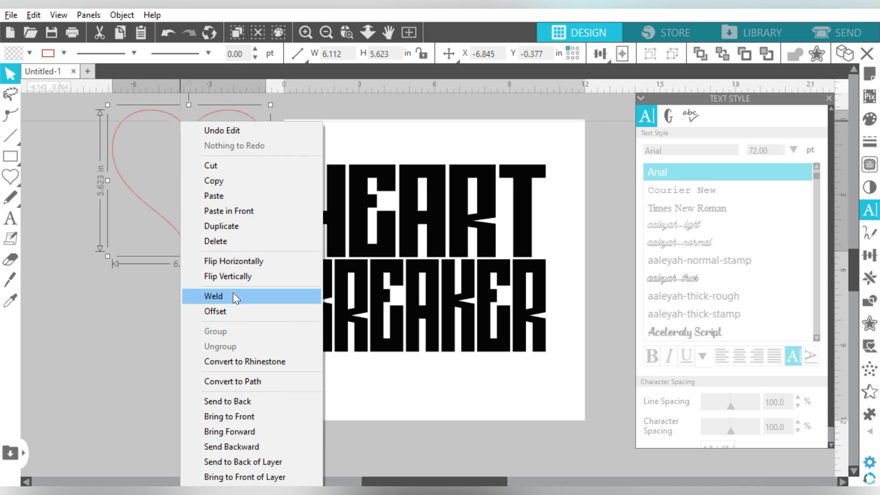
{"action": "left_click", "coordinate": [238, 381]}
{"action": "left_click_drag", "start_coordinate": [191, 139], "coordinate": [413, 202]}
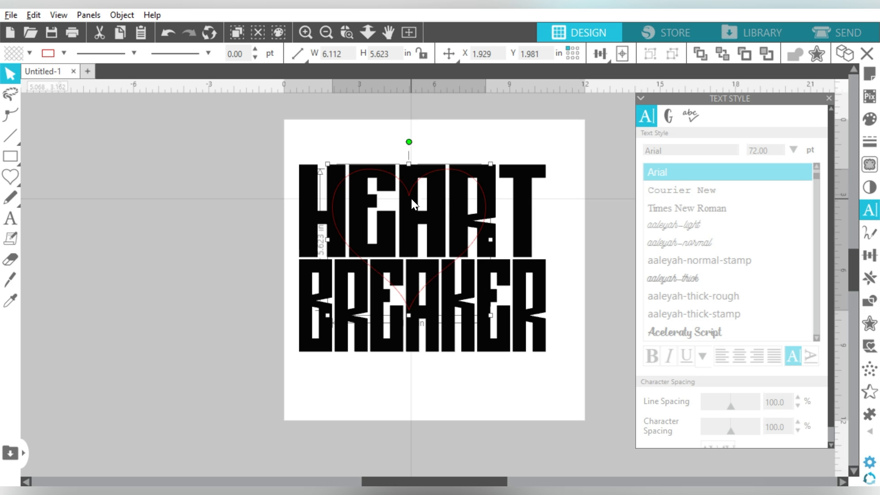
- Copy the lettering's height and apply it to the heart, setting it to 7.457 in with the proportions locked
{"action": "left_click_drag", "start_coordinate": [572, 161], "coordinate": [535, 274]}
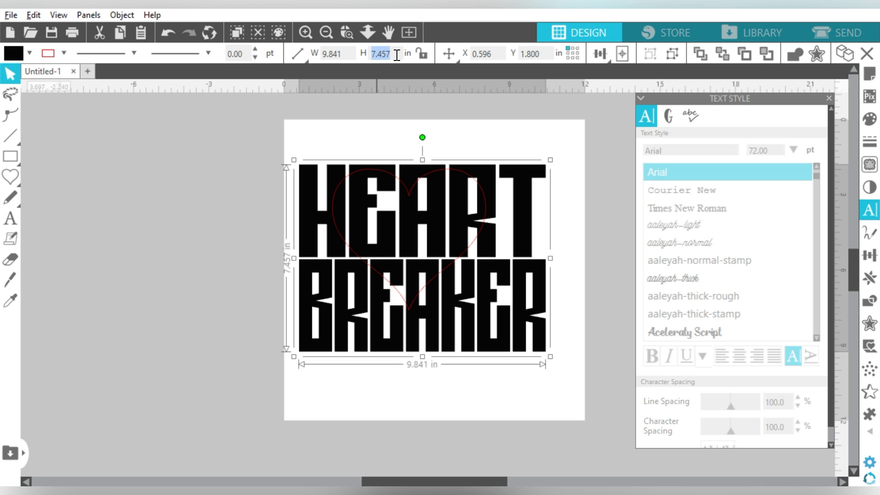
{"action": "left_click", "coordinate": [398, 184]}
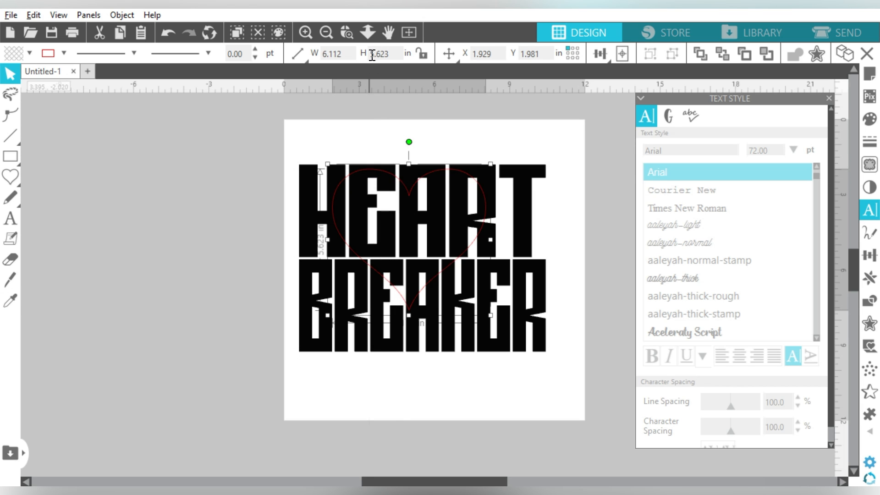
{"action": "left_click", "coordinate": [387, 54]}
{"action": "type", "text": "7.457"}
{"action": "key", "text": "Return"}
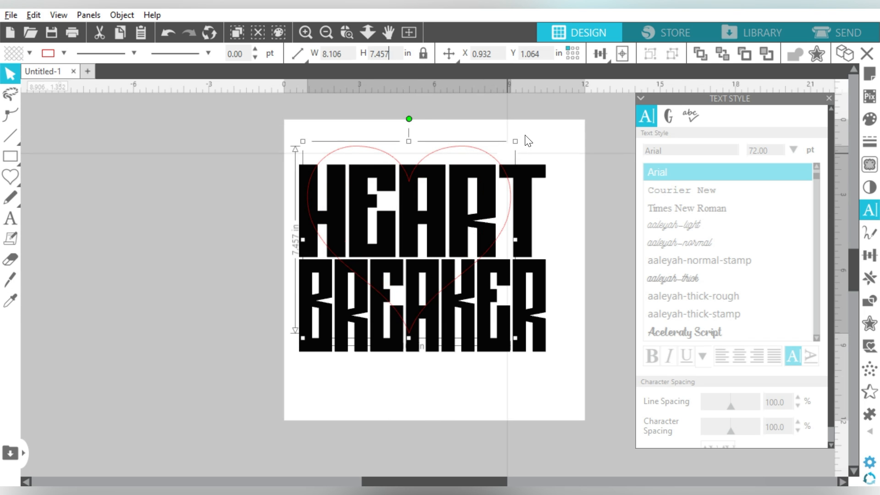
- Centre the heart and the lettering on each other, and centre both on the page
{"action": "left_click_drag", "start_coordinate": [482, 216], "coordinate": [461, 248]}
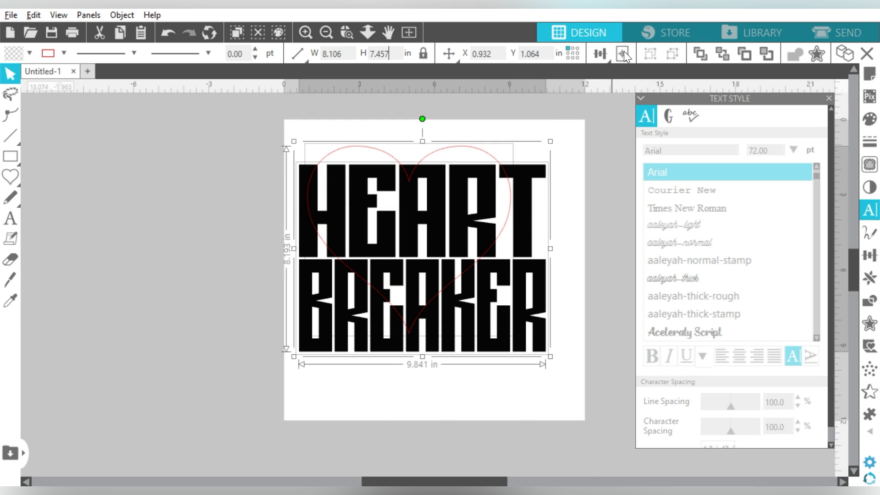
{"action": "left_click", "coordinate": [639, 51]}
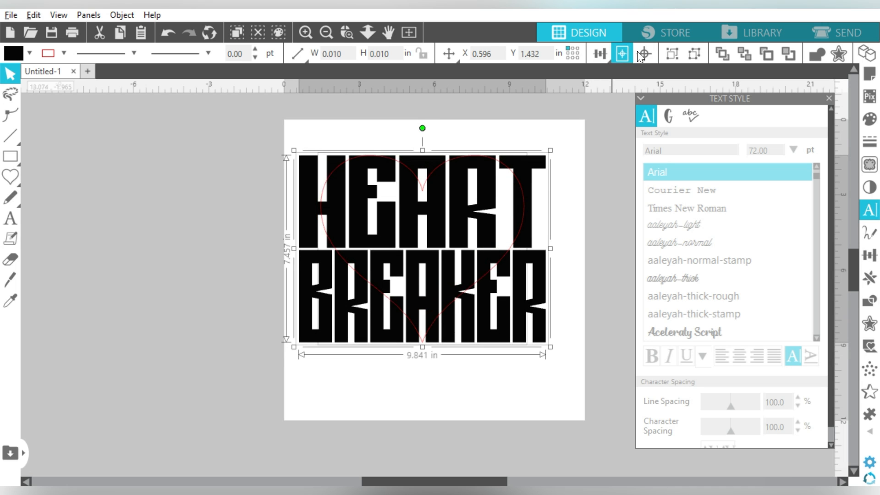
{"action": "left_click", "coordinate": [621, 52]}
{"action": "left_click", "coordinate": [507, 133]}
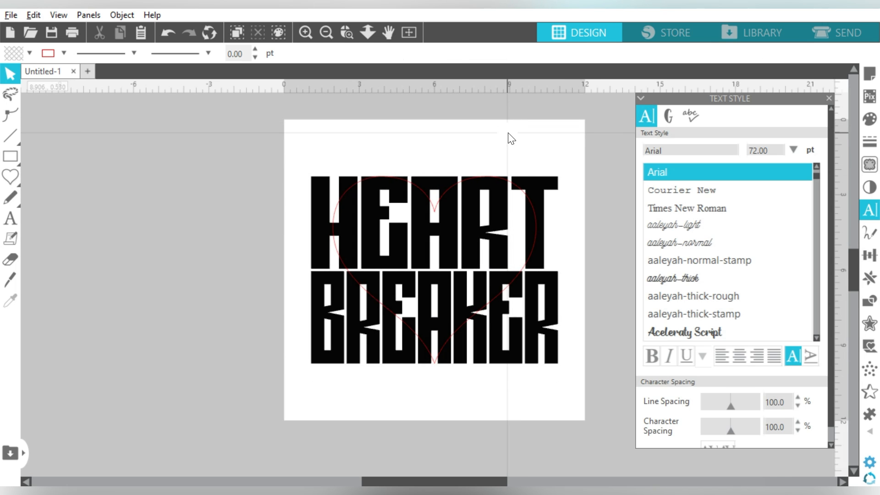
- Fill the heart with light red and set its fill transparency to 32%
{"action": "left_click", "coordinate": [531, 211]}
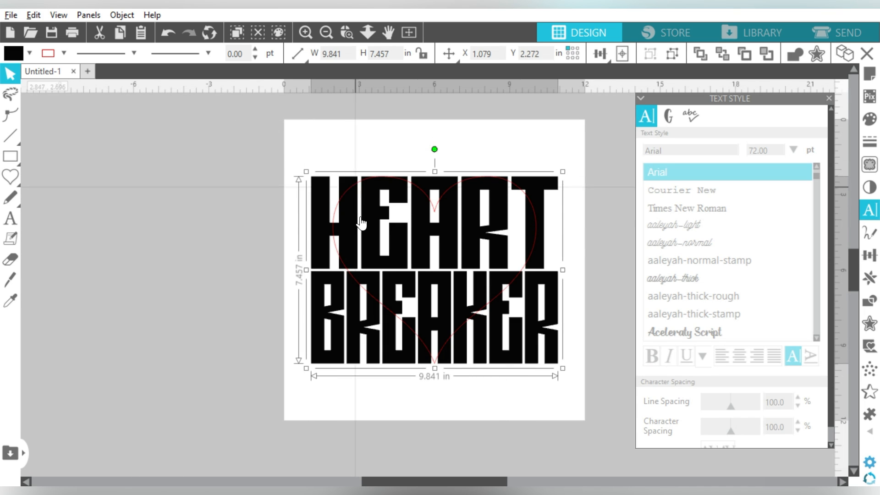
{"action": "left_click", "coordinate": [336, 215]}
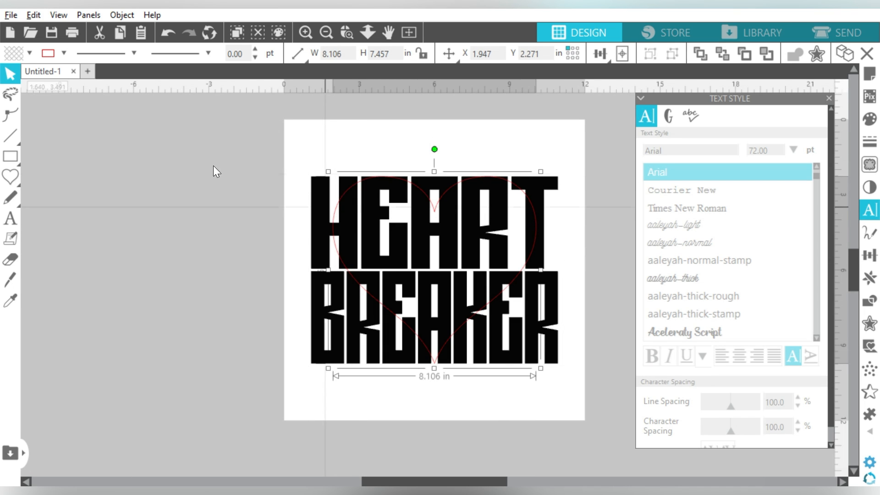
{"action": "left_click", "coordinate": [28, 54]}
{"action": "left_click", "coordinate": [40, 74]}
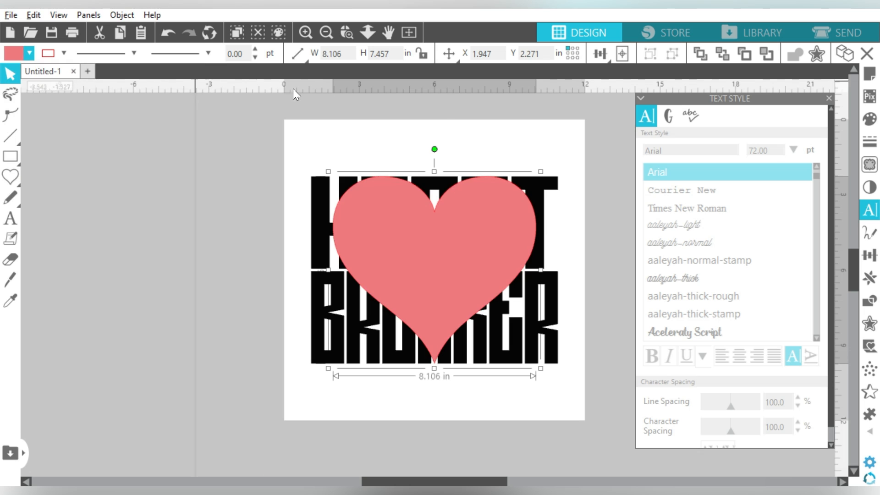
{"action": "left_click", "coordinate": [868, 121]}
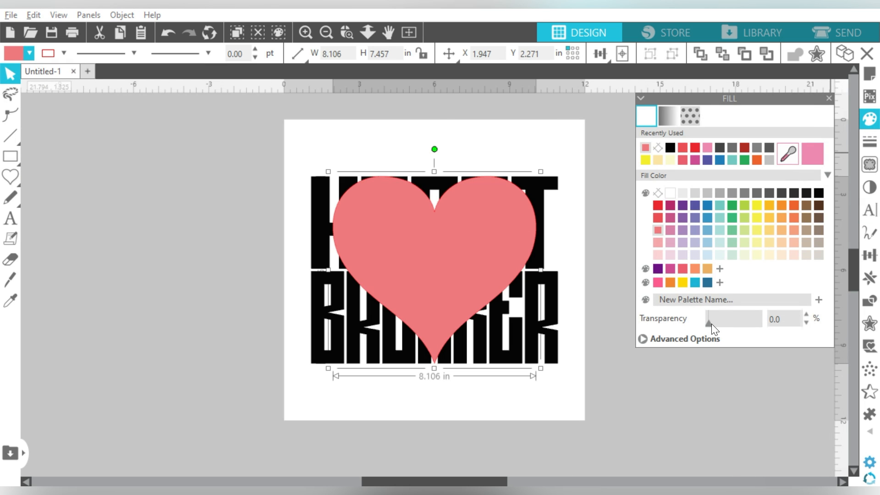
{"action": "left_click_drag", "start_coordinate": [711, 324], "coordinate": [724, 323]}
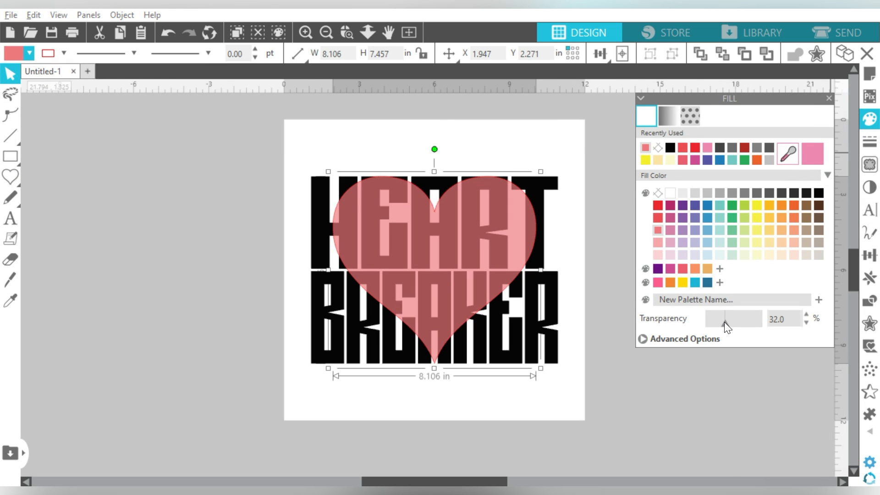
{"action": "left_click", "coordinate": [486, 131]}
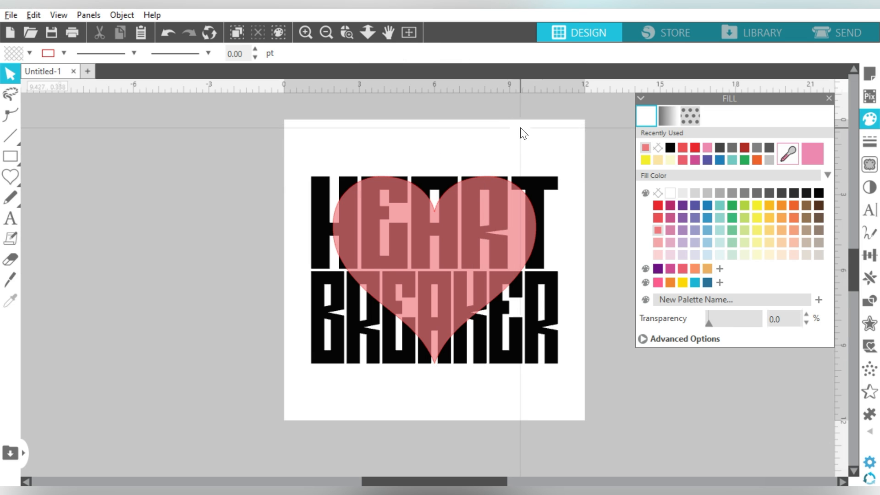
- Duplicate the heart directly above the original to keep a spare copy
{"action": "left_click", "coordinate": [520, 216]}
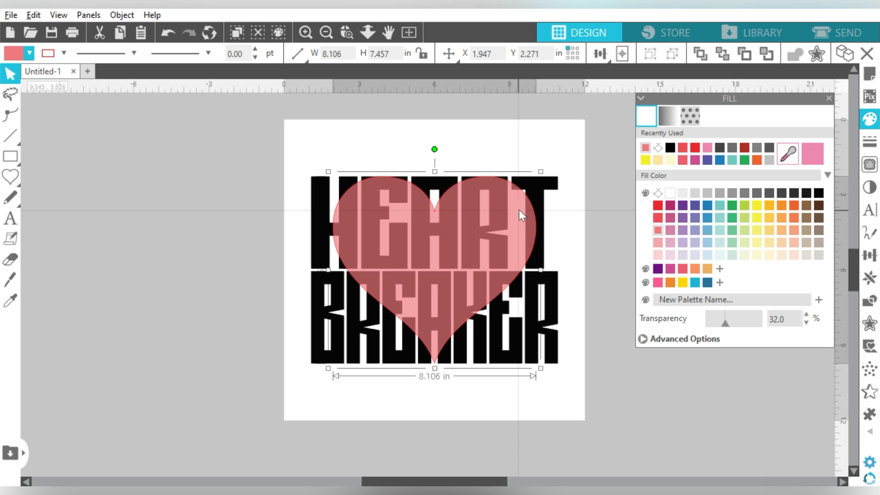
{"action": "key", "text": "i"}
{"action": "key", "text": "ctrl+Up"}
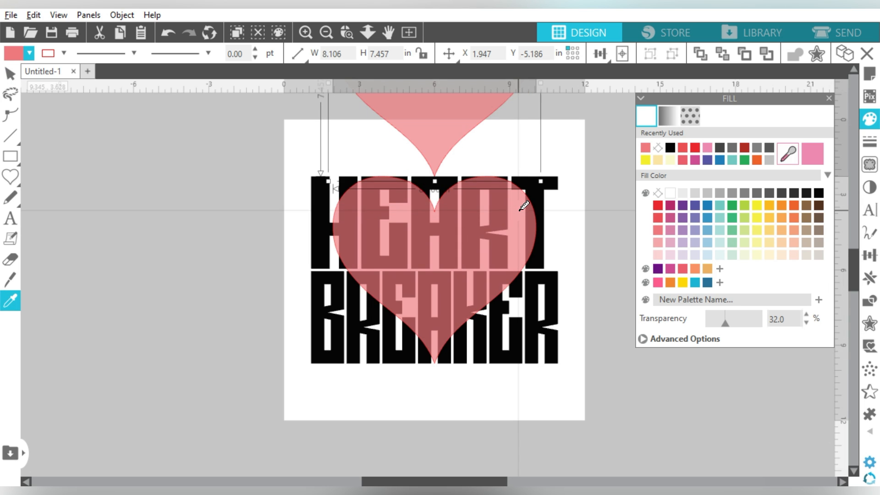
{"action": "key", "text": "v"}
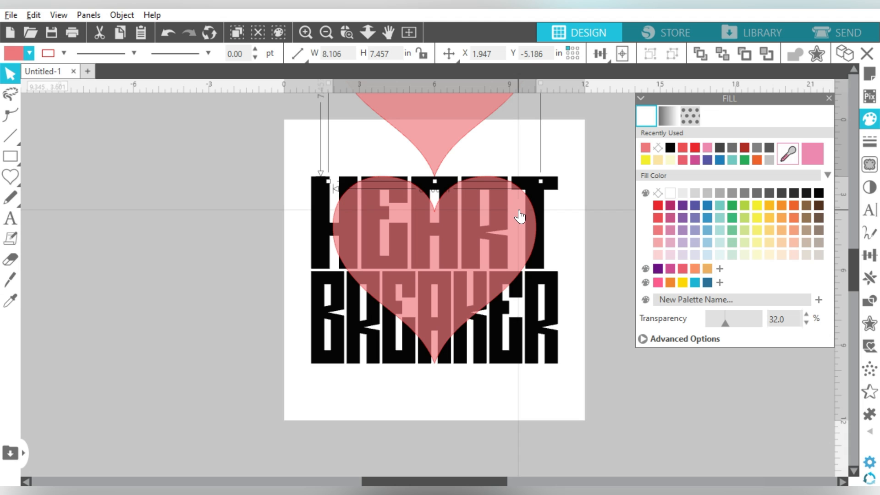
- Duplicate the HEART BREAKER lettering directly to the left of the original as a spare copy
{"action": "left_click", "coordinate": [560, 308]}
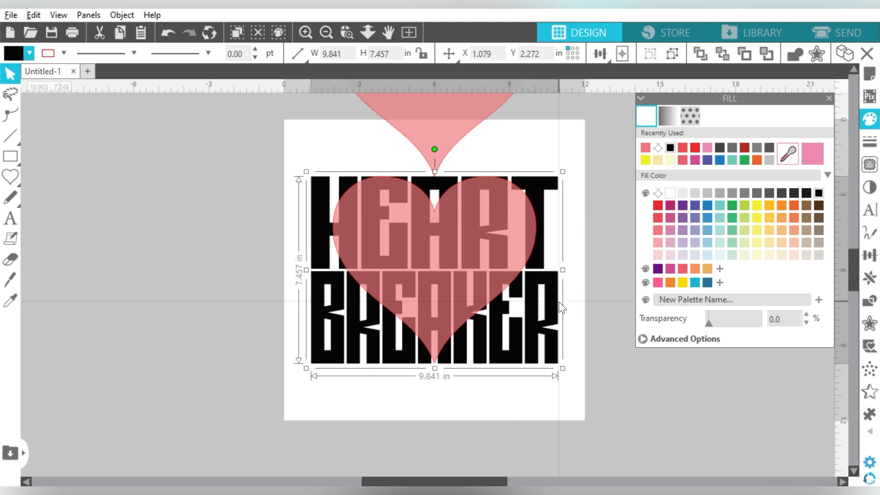
{"action": "key", "text": "ctrl+Left"}
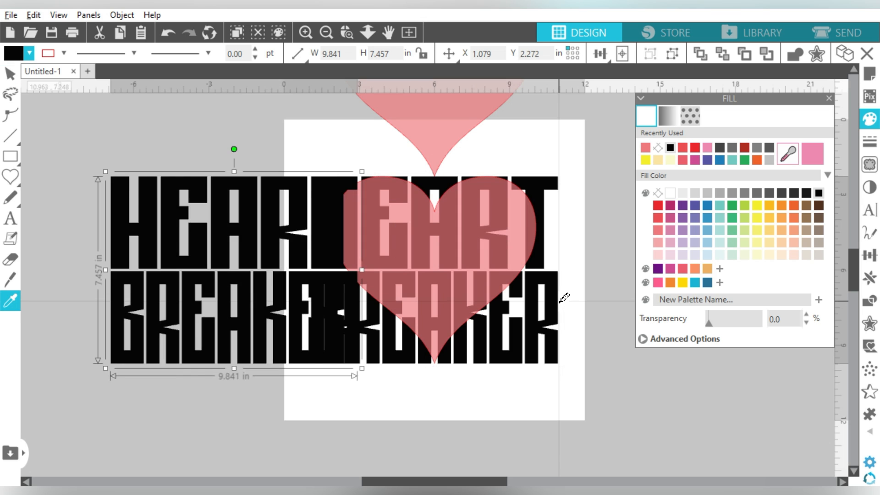
{"action": "left_click", "coordinate": [563, 172]}
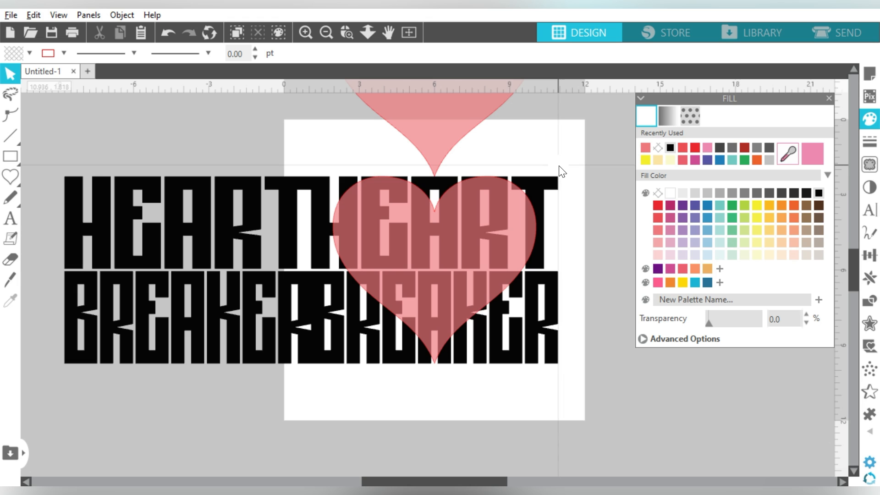
- Crop the overlapping lettering and heart on the page to their shared area and group the resulting pieces
{"action": "left_click_drag", "start_coordinate": [600, 164], "coordinate": [522, 205]}
{"action": "left_click", "coordinate": [581, 180]}
{"action": "left_click_drag", "start_coordinate": [581, 181], "coordinate": [498, 228]}
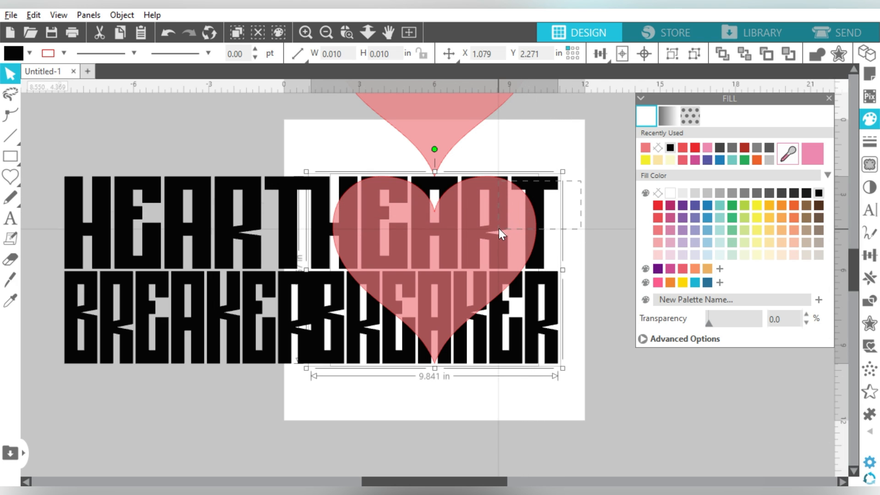
{"action": "left_click", "coordinate": [870, 303]}
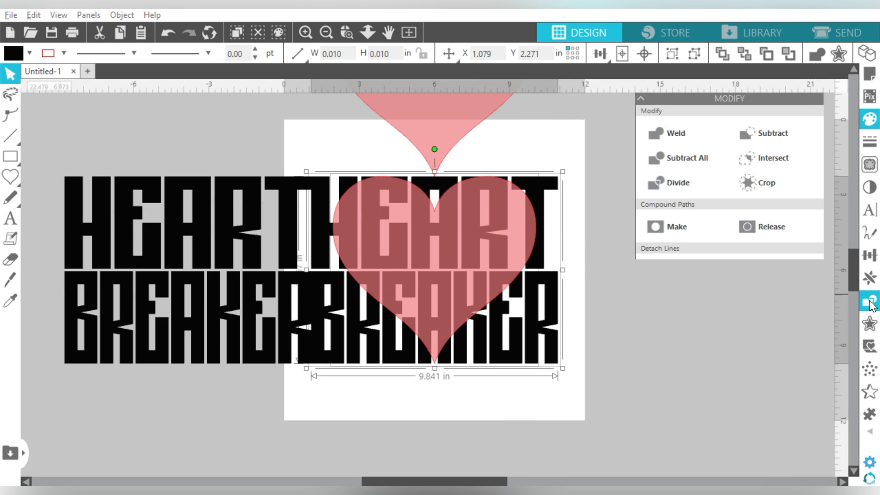
{"action": "left_click", "coordinate": [777, 183]}
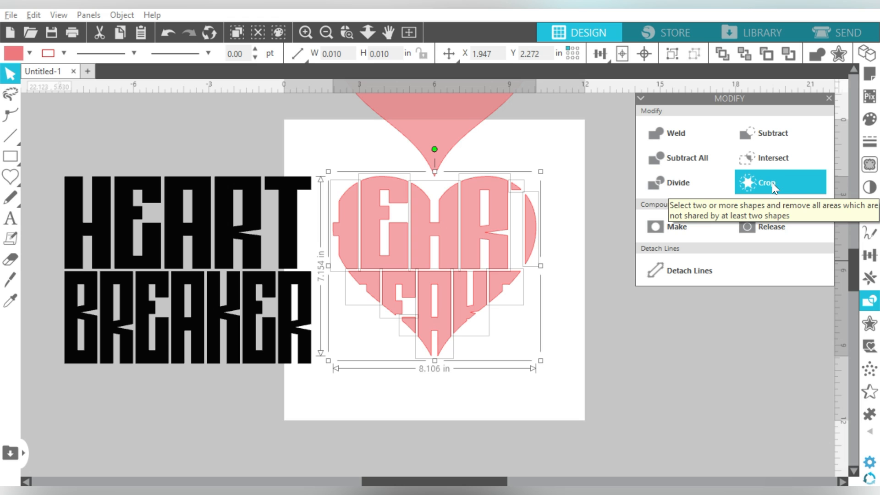
{"action": "left_click", "coordinate": [672, 52]}
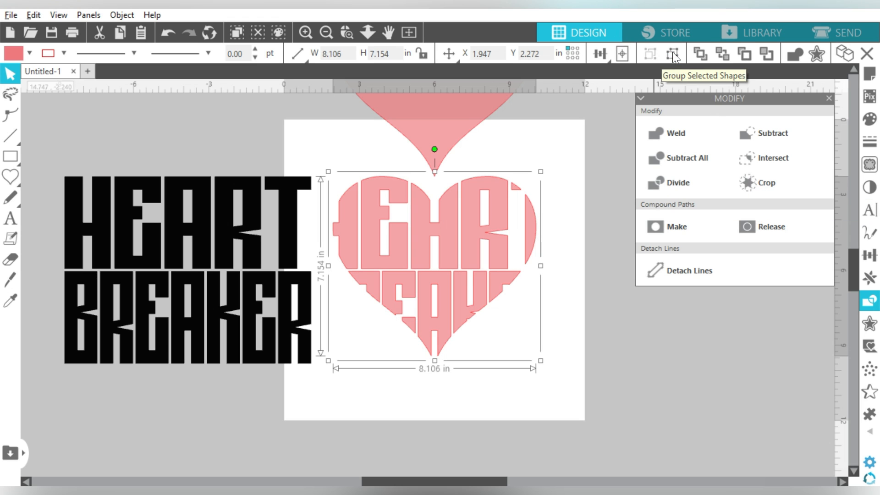
- Duplicate the spare lettering and the spare heart back onto the page, directly over the cropped heart
{"action": "left_click", "coordinate": [532, 133]}
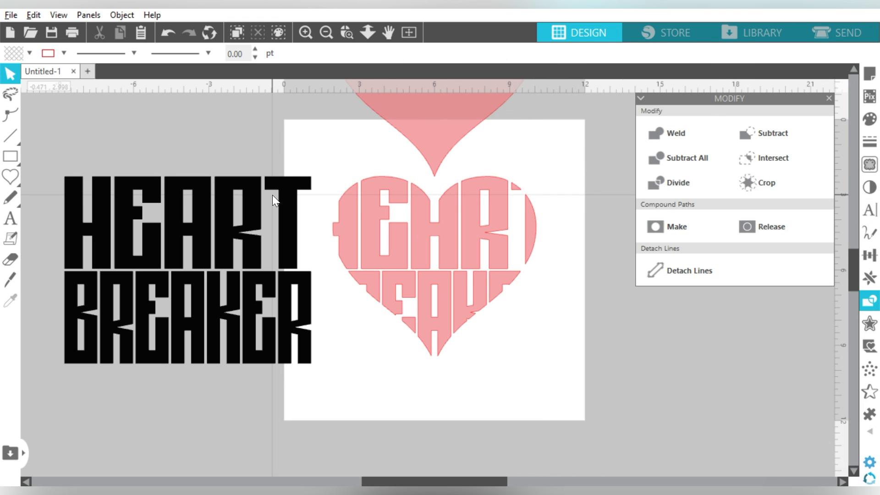
{"action": "left_click", "coordinate": [291, 193]}
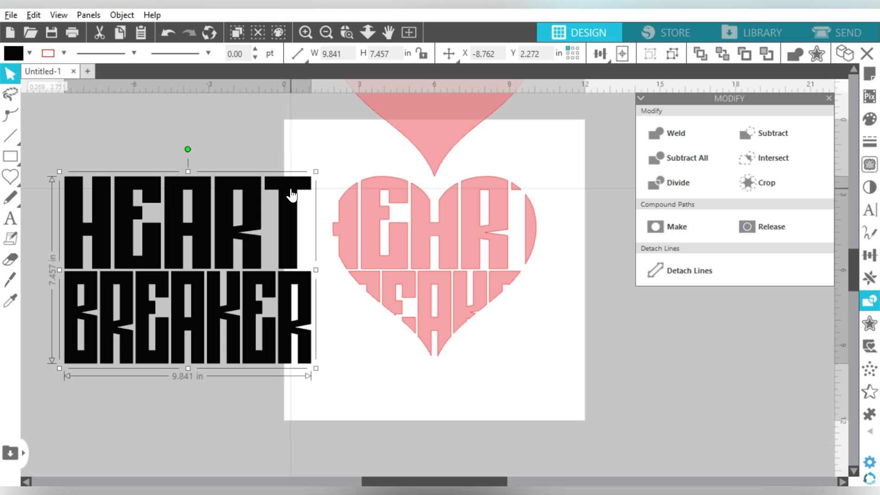
{"action": "key", "text": "ctrl+d"}
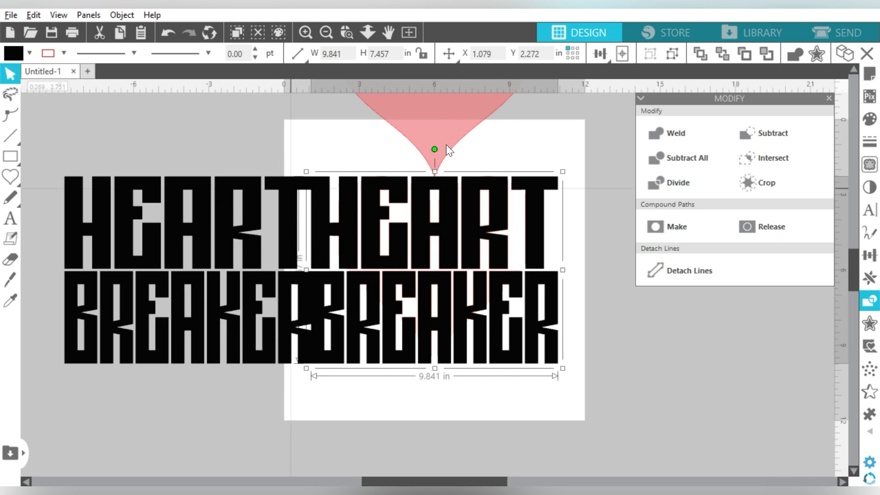
{"action": "left_click", "coordinate": [479, 112]}
{"action": "key", "text": "ctrl+Down"}
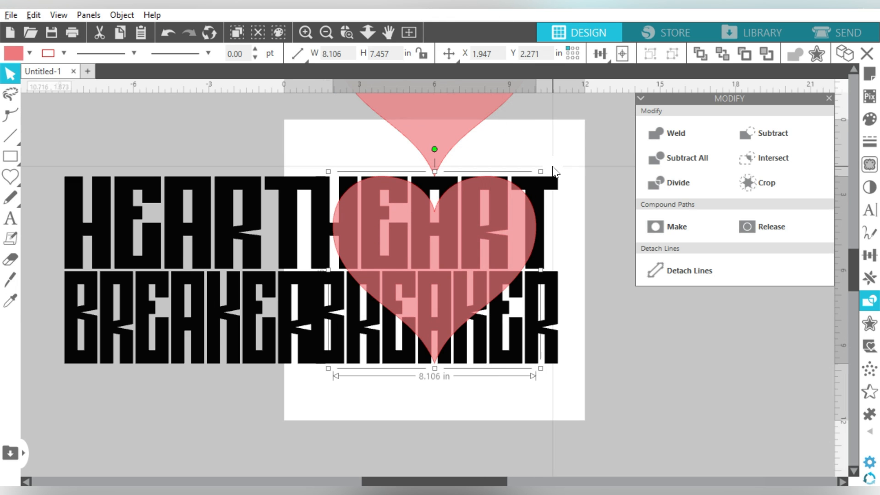
- Subtract the full heart from the lettering on the page and group the remaining black pieces
{"action": "left_click", "coordinate": [550, 178]}
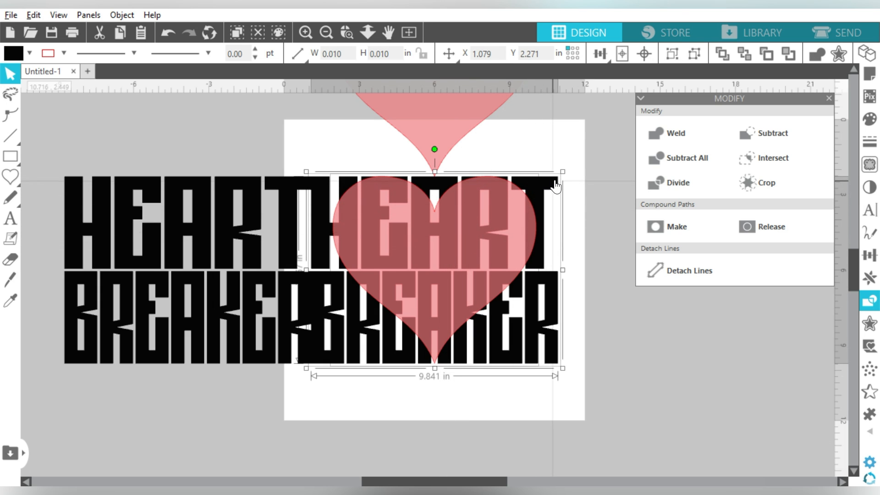
{"action": "left_click", "coordinate": [760, 134]}
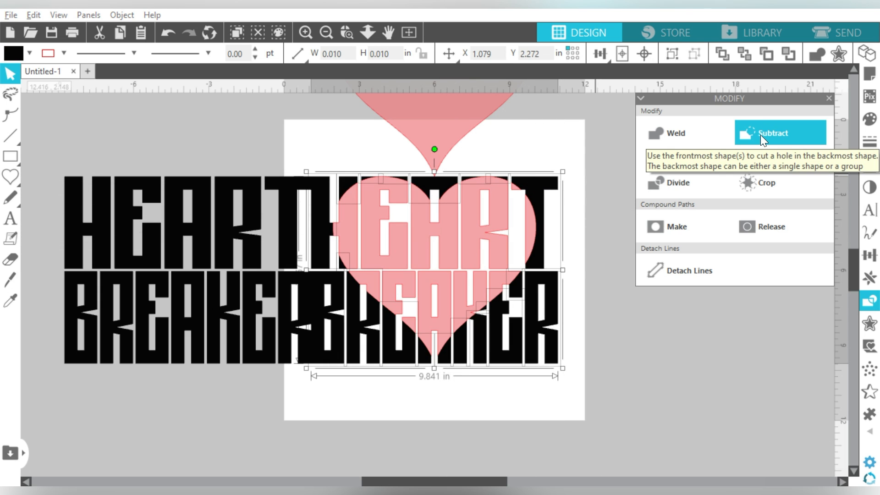
{"action": "left_click", "coordinate": [675, 54]}
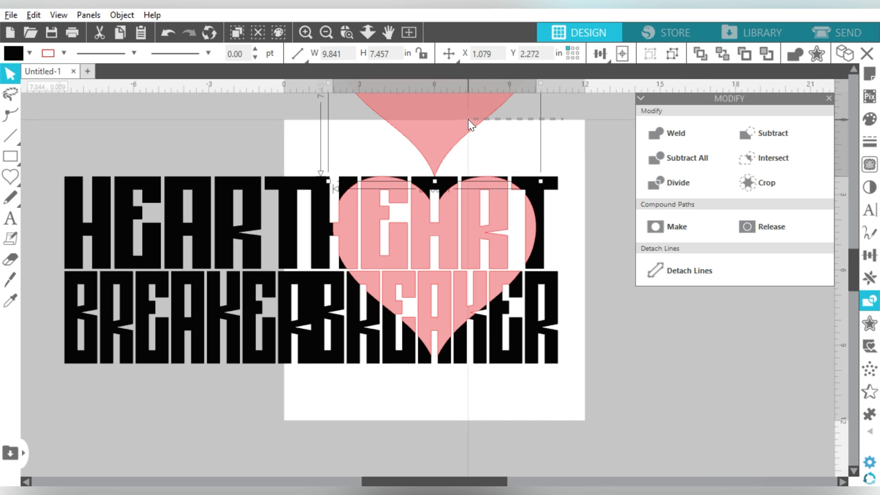
- Delete the spare heart above the page and the spare lettering beside it, and select the black cut-out lettering
{"action": "left_click", "coordinate": [251, 236]}
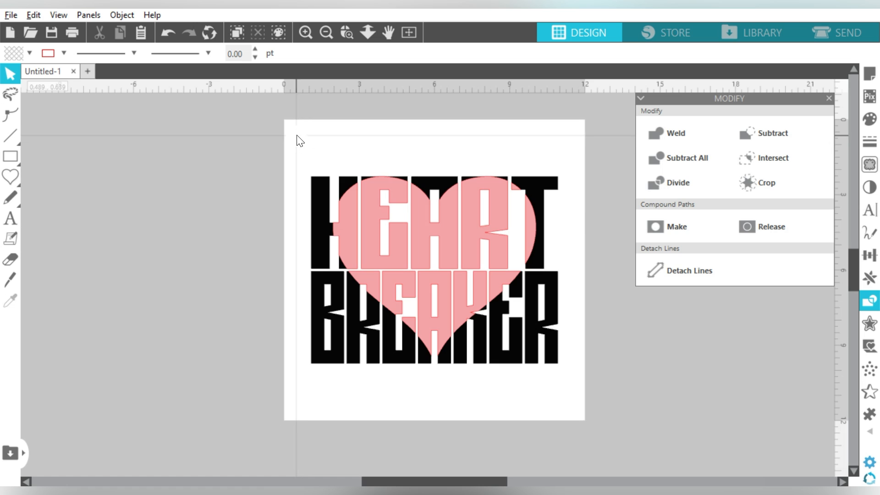
{"action": "left_click_drag", "start_coordinate": [297, 139], "coordinate": [568, 380]}
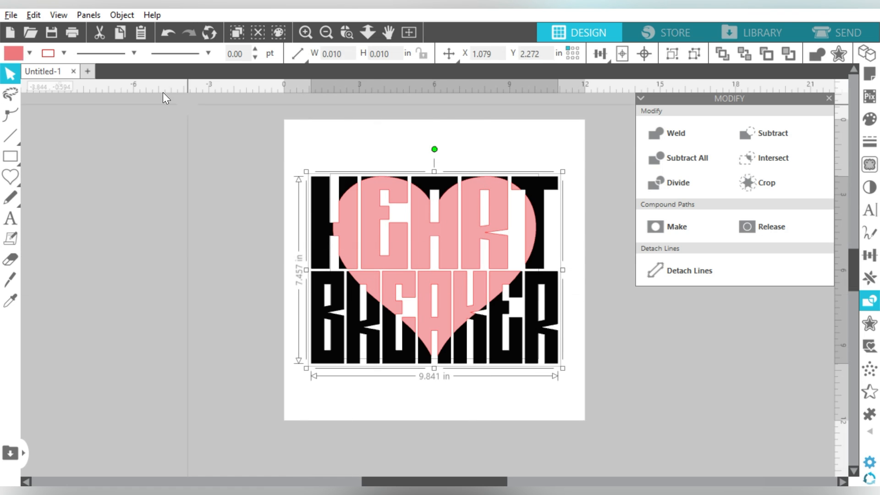
{"action": "left_click", "coordinate": [501, 161]}
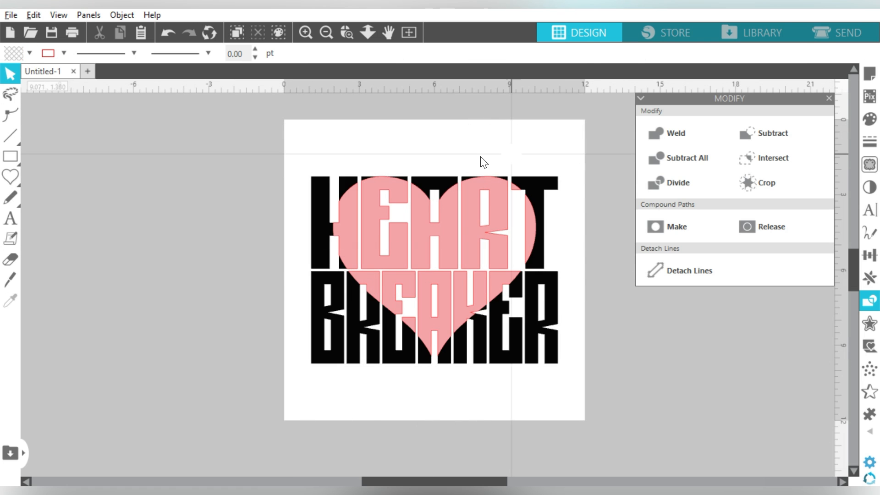
{"action": "left_click", "coordinate": [552, 190]}
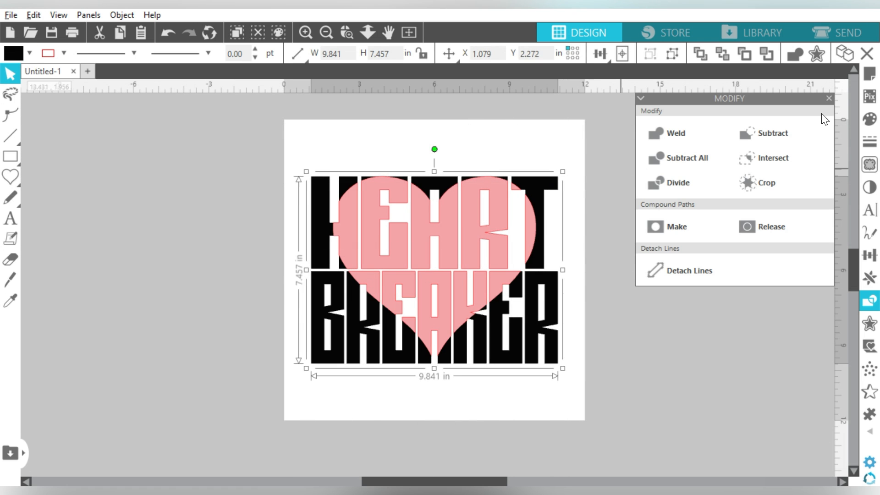
- Fill the black cut-out lettering with red and remove the outline colour from both the lettering and the pink heart
{"action": "left_click", "coordinate": [865, 120]}
{"action": "left_click", "coordinate": [658, 205]}
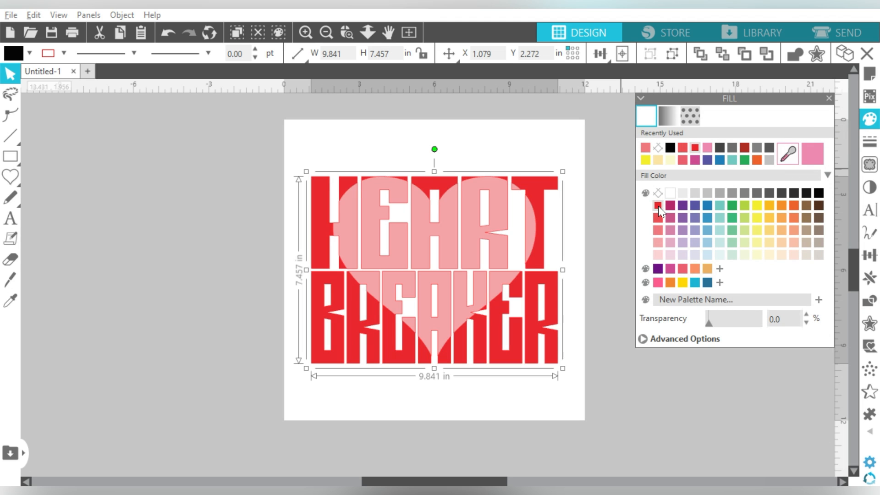
{"action": "left_click_drag", "start_coordinate": [226, 172], "coordinate": [369, 249]}
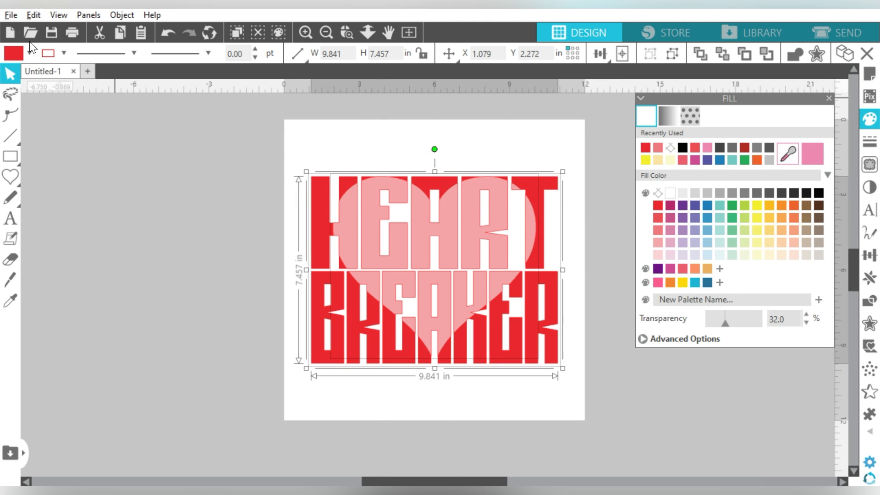
{"action": "left_click", "coordinate": [64, 53]}
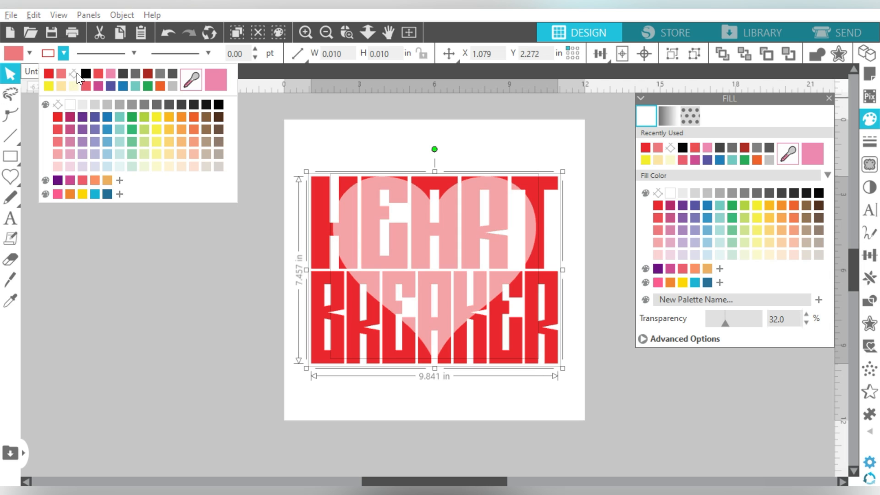
{"action": "left_click", "coordinate": [75, 73]}
{"action": "left_click", "coordinate": [336, 134]}
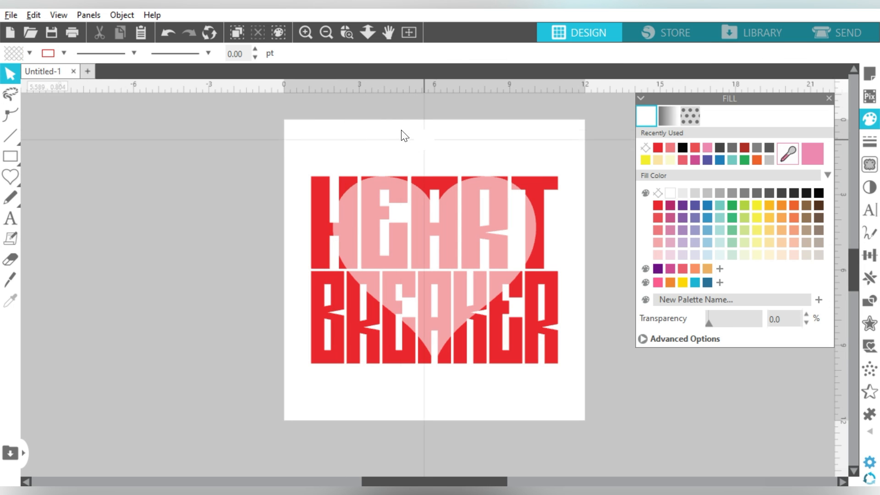
- Group the red lettering with the heart, scale the group to about 8.5 in wide, and move it off the page
{"action": "left_click", "coordinate": [538, 307]}
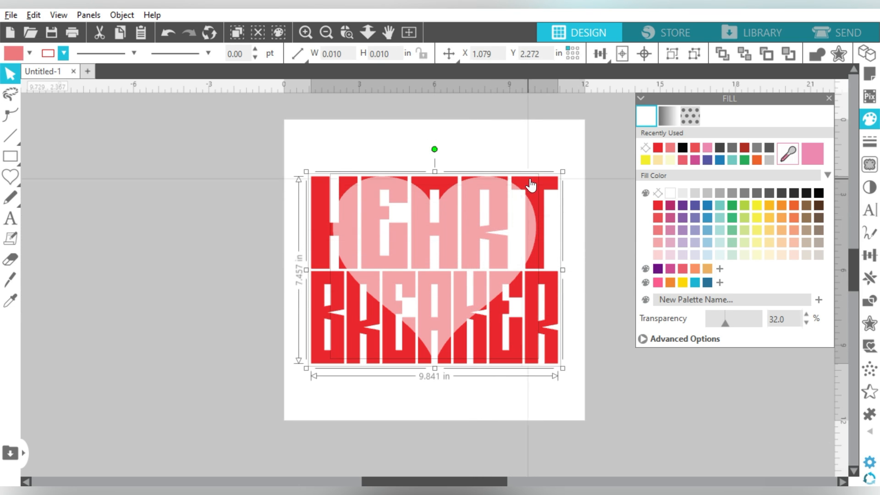
{"action": "key", "text": "ctrl+g"}
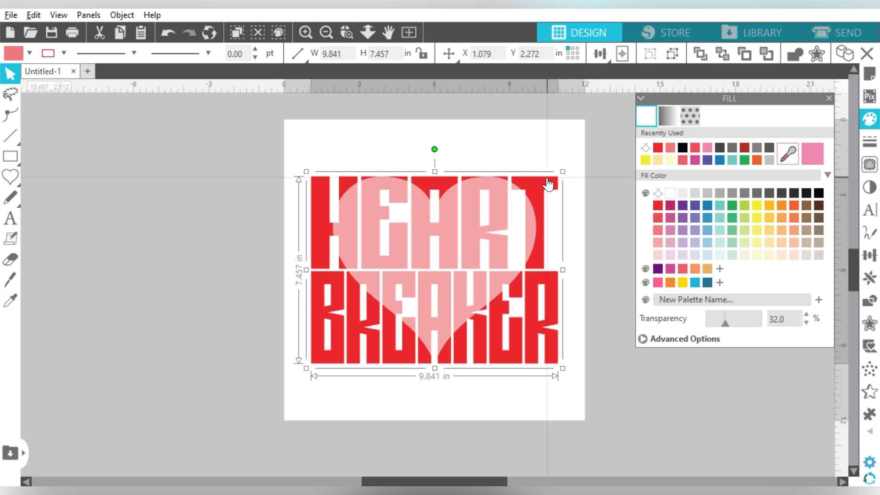
{"action": "left_click_drag", "start_coordinate": [562, 368], "coordinate": [529, 344]}
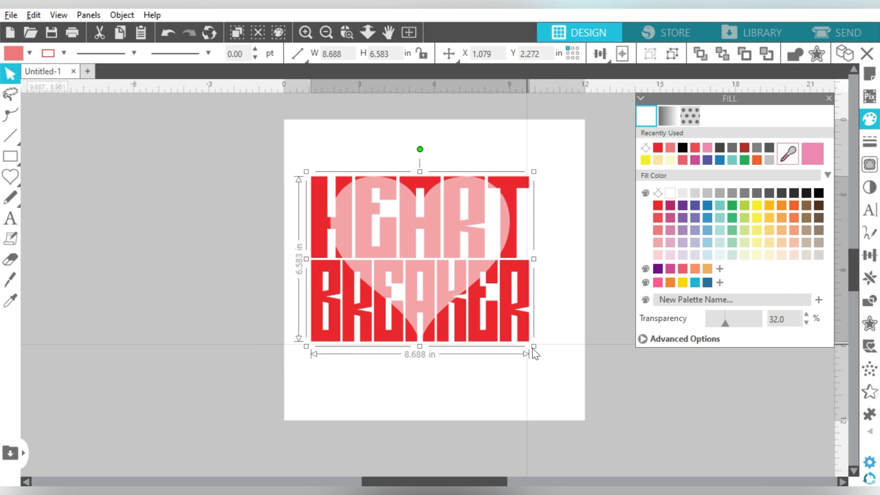
{"action": "left_click_drag", "start_coordinate": [463, 254], "coordinate": [197, 192]}
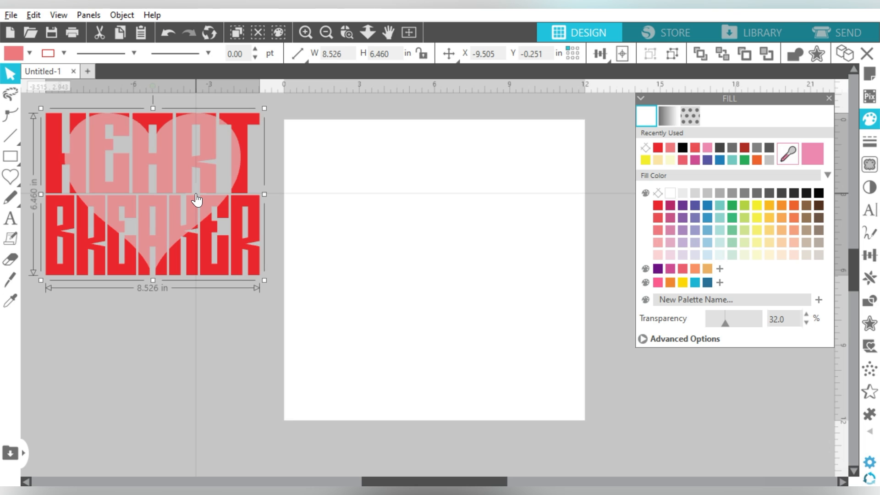
- Add the text MILTON in black on the page and duplicate it directly below
{"action": "left_click", "coordinate": [10, 219]}
{"action": "left_click", "coordinate": [350, 173]}
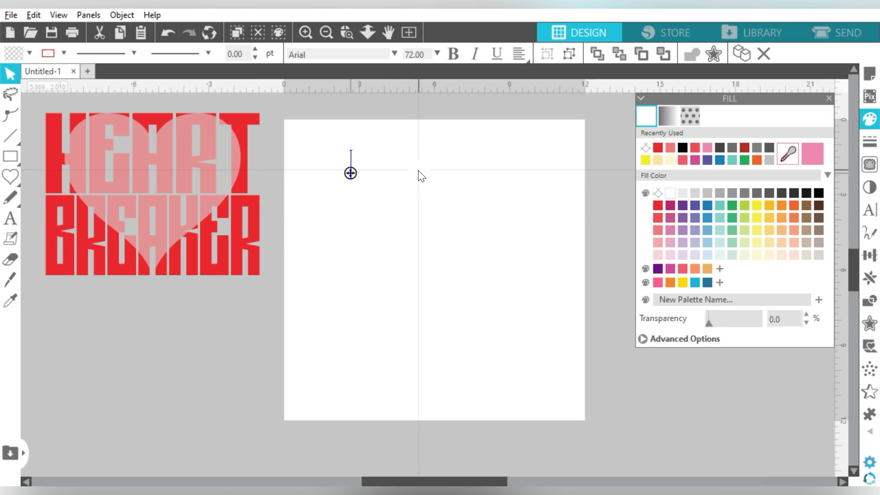
{"action": "type", "text": "MILTON"}
{"action": "left_click_drag", "start_coordinate": [477, 138], "coordinate": [403, 168]}
{"action": "left_click", "coordinate": [819, 193]}
{"action": "left_click", "coordinate": [788, 154]}
{"action": "left_click", "coordinate": [10, 74]}
{"action": "key", "text": "ctrl+Down"}
- Set both MILTON texts in The Lioness font and enlarge them to about 235 pt
{"action": "left_click", "coordinate": [869, 210]}
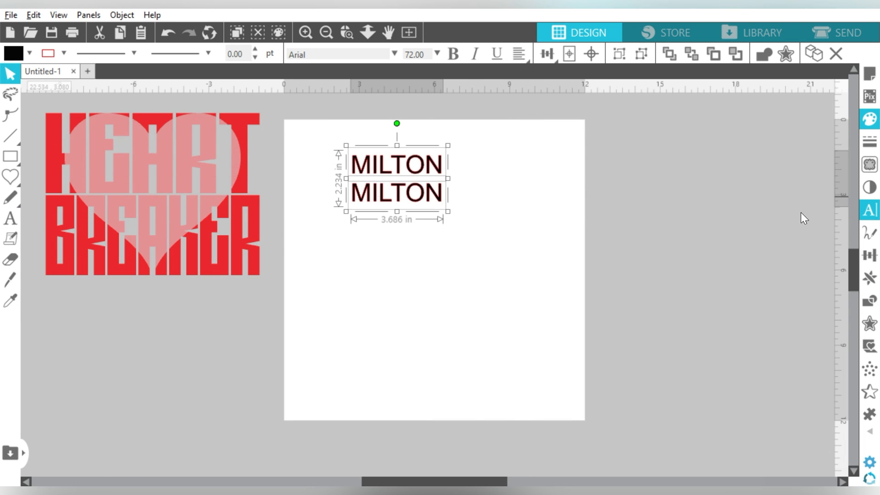
{"action": "left_click", "coordinate": [667, 206]}
{"action": "left_click_drag", "start_coordinate": [448, 210], "coordinate": [652, 336]}
- Change the lower MILTON text to PANTHERS and move the upper word down closer to it
{"action": "double_click", "coordinate": [483, 284]}
{"action": "key", "text": "BackSpace"}
{"action": "key", "text": "BackSpace"}
{"action": "key", "text": "BackSpace"}
{"action": "key", "text": "BackSpace"}
{"action": "key", "text": "BackSpace"}
{"action": "key", "text": "BackSpace"}
{"action": "type", "text": "PANTHERS"}
{"action": "left_click", "coordinate": [527, 375]}
{"action": "left_click_drag", "start_coordinate": [453, 197], "coordinate": [453, 224]}
- Enlarge both words together to about 346 pt, so they span about 11.6 in across the page
{"action": "left_click_drag", "start_coordinate": [531, 174], "coordinate": [457, 290]}
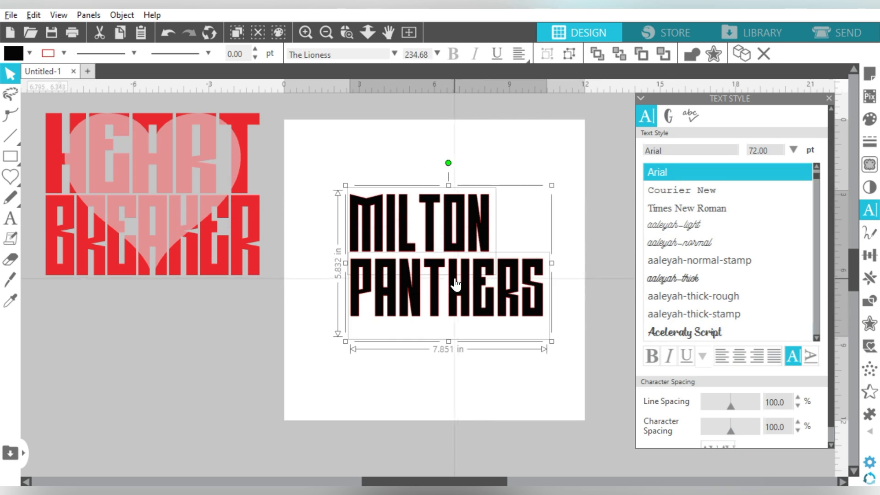
{"action": "left_click_drag", "start_coordinate": [549, 338], "coordinate": [605, 381]}
{"action": "left_click_drag", "start_coordinate": [527, 312], "coordinate": [471, 271]}
{"action": "left_click_drag", "start_coordinate": [551, 340], "coordinate": [587, 367]}
{"action": "left_click", "coordinate": [541, 209]}
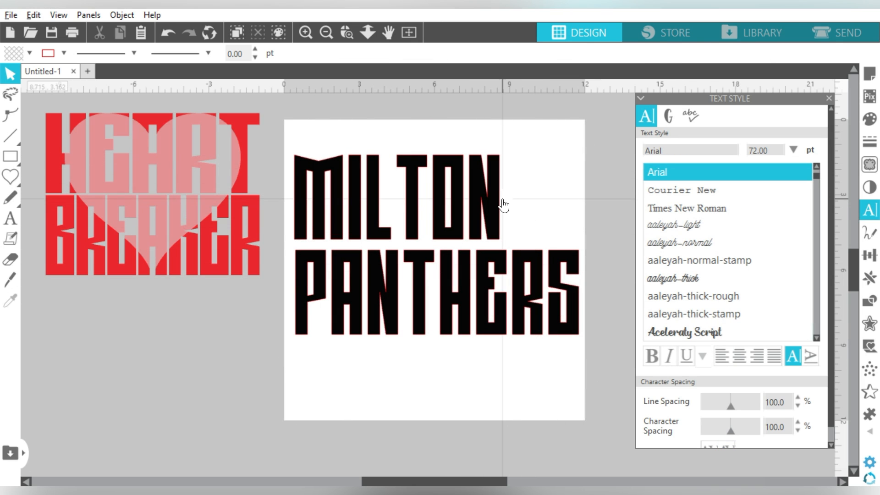
- Reduce the character spacing of MILTON and PANTHERS to 90%
{"action": "left_click_drag", "start_coordinate": [560, 176], "coordinate": [397, 269]}
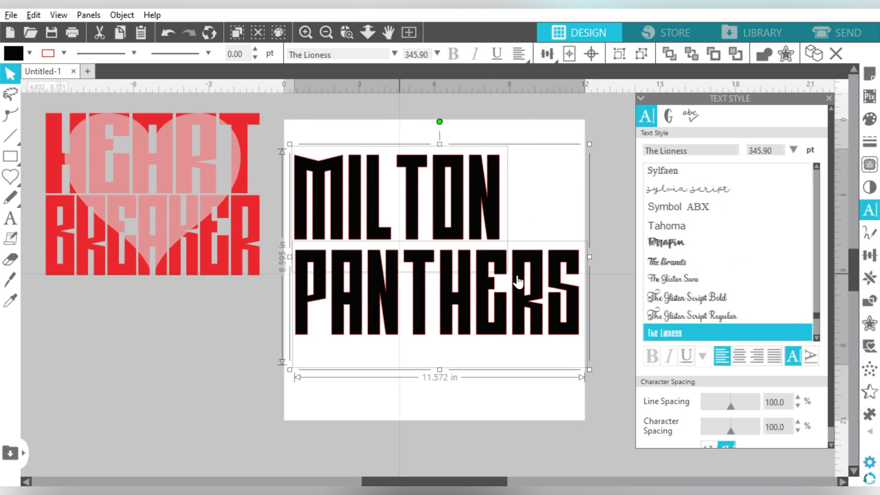
{"action": "left_click", "coordinate": [798, 431]}
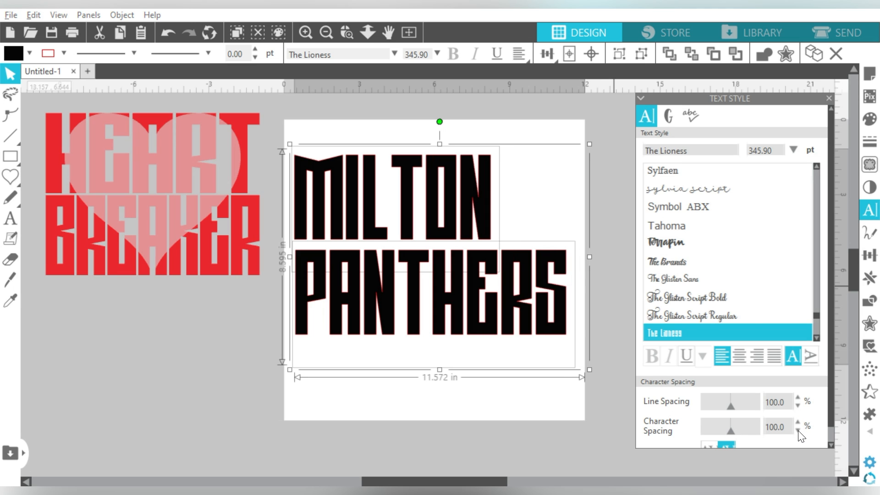
{"action": "left_click", "coordinate": [798, 432]}
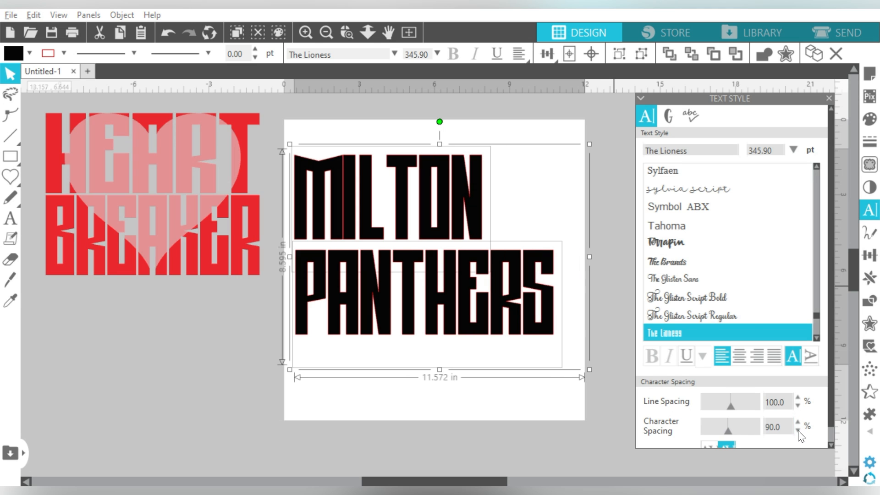
{"action": "left_click", "coordinate": [518, 173]}
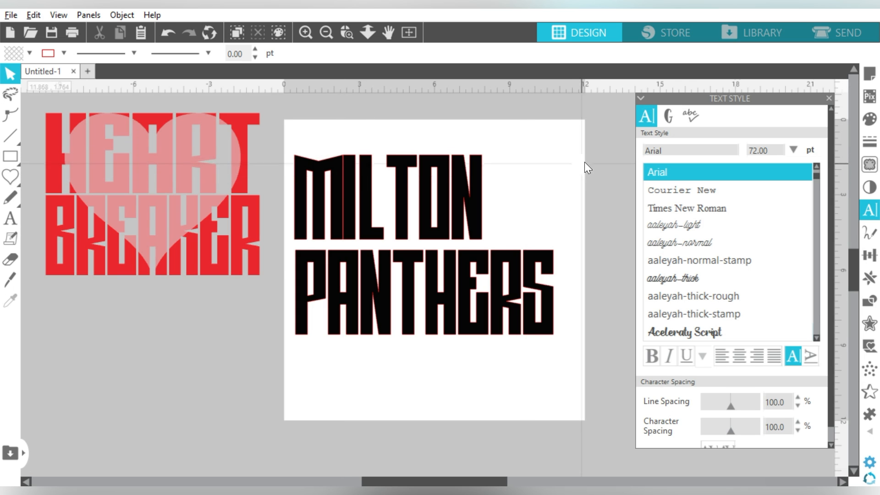
- Ungroup MILTON and PANTHERS into individual letters
{"action": "left_click", "coordinate": [347, 282]}
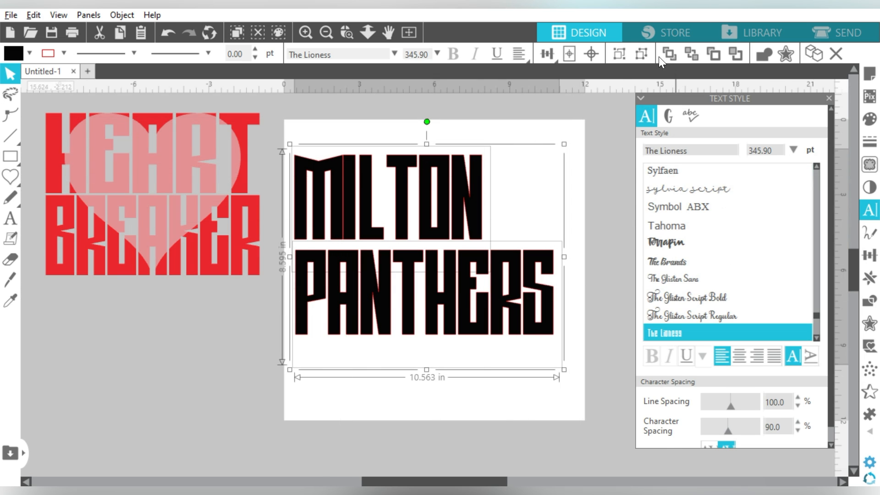
{"action": "left_click", "coordinate": [643, 53]}
{"action": "left_click", "coordinate": [526, 134]}
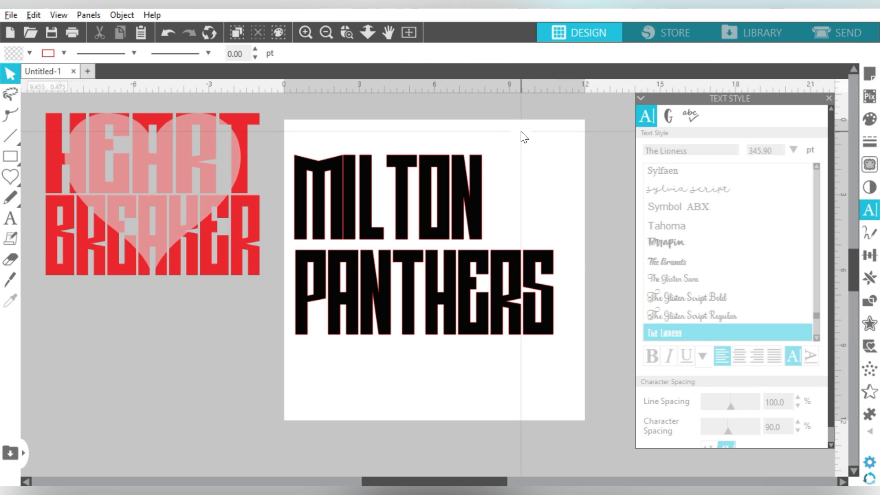
- Nudge the I and L of MILTON slightly right to open a gap after the M
{"action": "left_click", "coordinate": [360, 165]}
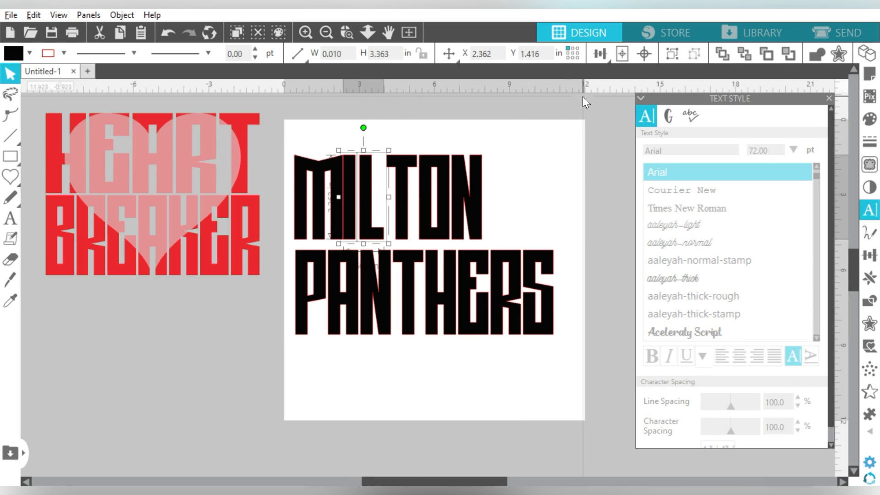
{"action": "key", "text": "Right"}
{"action": "key", "text": "Right"}
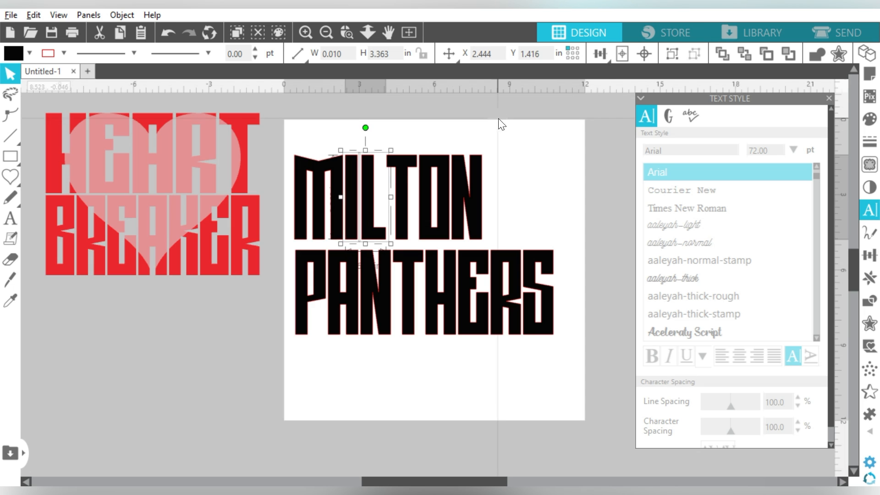
- Nudge the T, O and N of MILTON left toward the L, and the O and N closer to the T
{"action": "left_click_drag", "start_coordinate": [496, 116], "coordinate": [400, 195]}
{"action": "key", "text": "Left"}
{"action": "key", "text": "Left"}
{"action": "key", "text": "Left"}
{"action": "key", "text": "Left"}
{"action": "key", "text": "Left"}
{"action": "key", "text": "Left"}
{"action": "key", "text": "Left"}
{"action": "key", "text": "Left"}
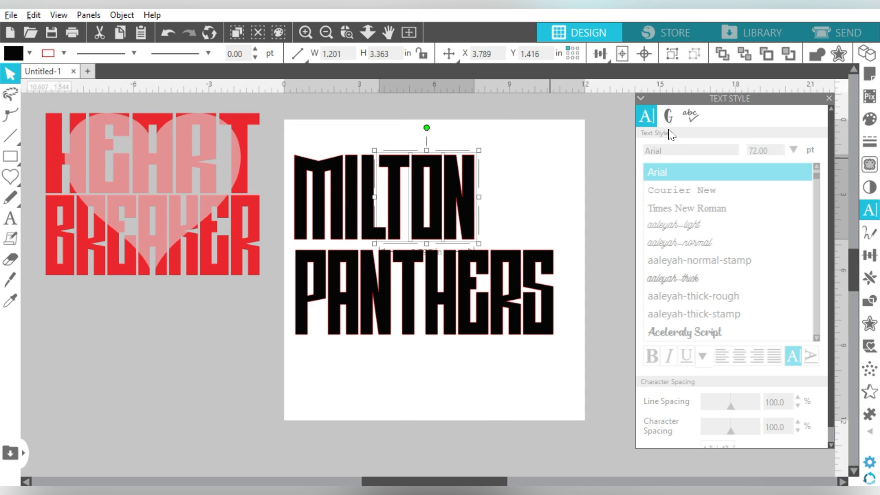
{"action": "left_click_drag", "start_coordinate": [508, 144], "coordinate": [386, 241]}
{"action": "key", "text": "Left"}
{"action": "key", "text": "Left"}
{"action": "left_click", "coordinate": [511, 140]}
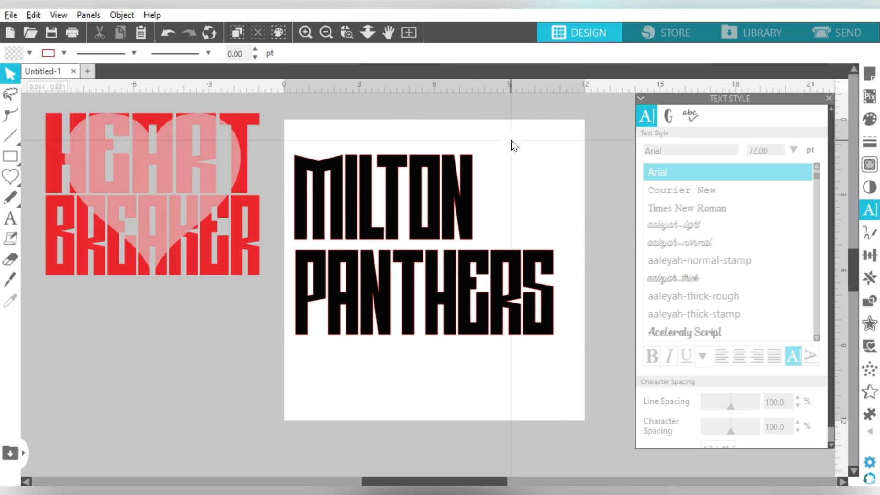
- Group the letters of PANTHERS and the letters of MILTON as two separate words
{"action": "left_click_drag", "start_coordinate": [592, 267], "coordinate": [276, 312]}
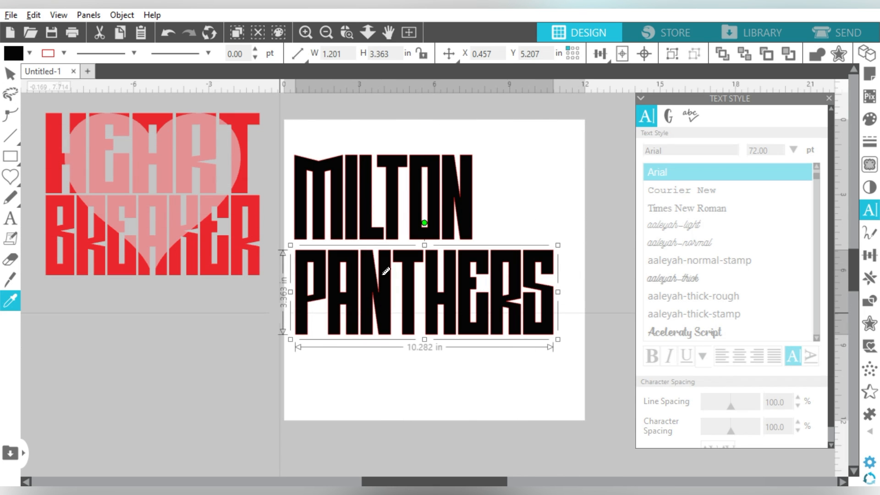
{"action": "left_click", "coordinate": [501, 153]}
{"action": "left_click_drag", "start_coordinate": [507, 148], "coordinate": [312, 194]}
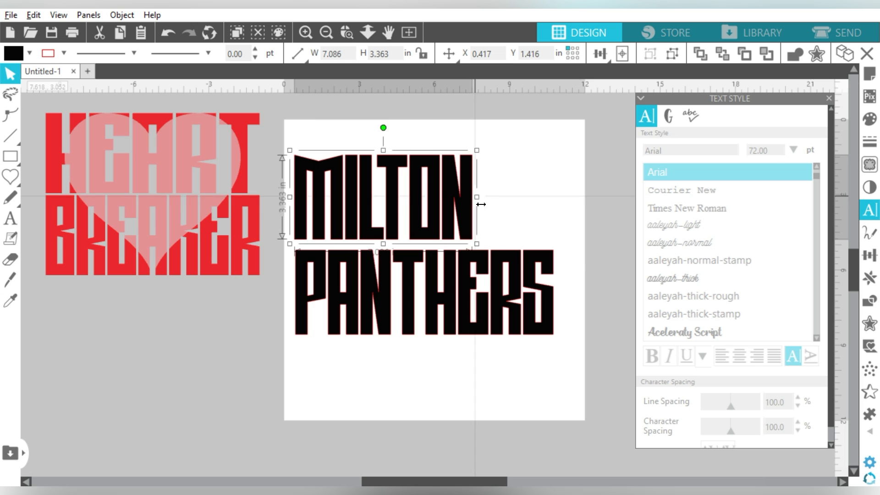
- Set MILTON's width to 10.282 in to match PANTHERS and move it down close above that word
{"action": "left_click", "coordinate": [477, 284]}
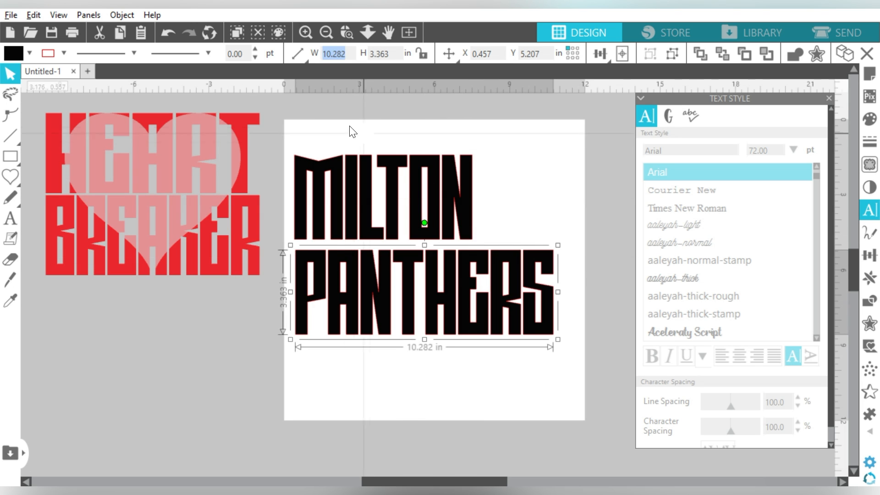
{"action": "left_click", "coordinate": [356, 160]}
{"action": "key", "text": "Return"}
{"action": "left_click_drag", "start_coordinate": [499, 187], "coordinate": [540, 195]}
- Align MILTON and PANTHERS to each other by their horizontal centres
{"action": "left_click_drag", "start_coordinate": [593, 177], "coordinate": [506, 267]}
{"action": "left_click", "coordinate": [597, 55]}
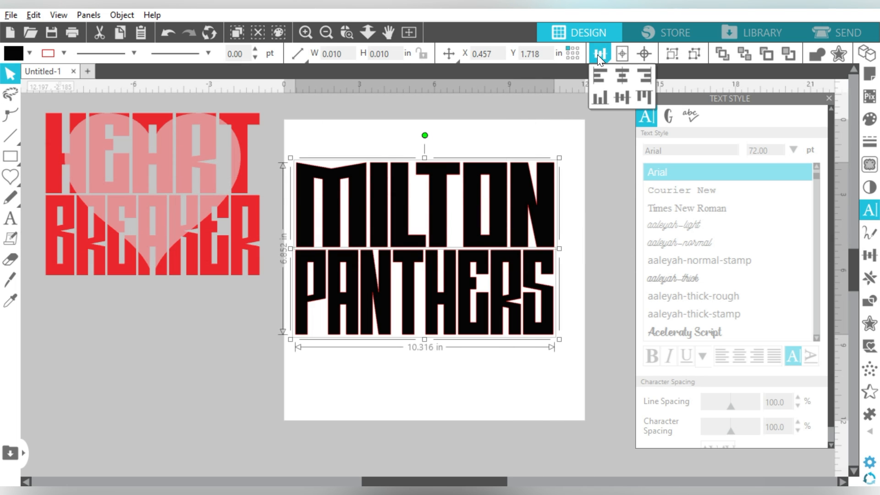
{"action": "left_click", "coordinate": [623, 74]}
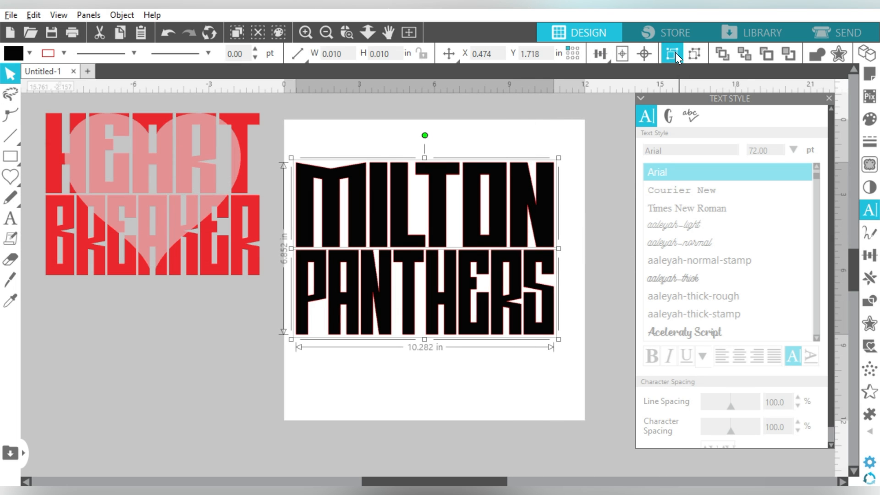
- Group the two words and centre the group on the page
{"action": "left_click", "coordinate": [675, 52]}
{"action": "left_click", "coordinate": [621, 52]}
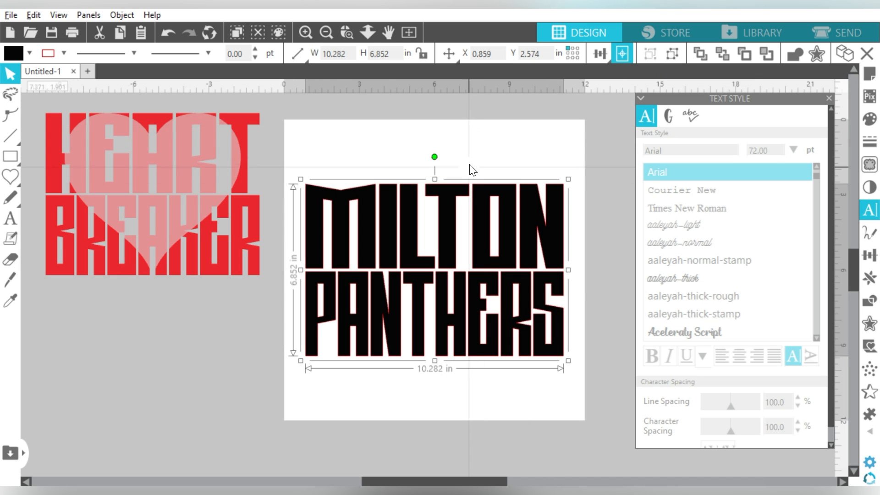
{"action": "left_click", "coordinate": [472, 170]}
- Merge the paw print file from the Downloads folder into the design and place it over the middle of the lettering
{"action": "left_click", "coordinate": [13, 15]}
{"action": "left_click", "coordinate": [28, 104]}
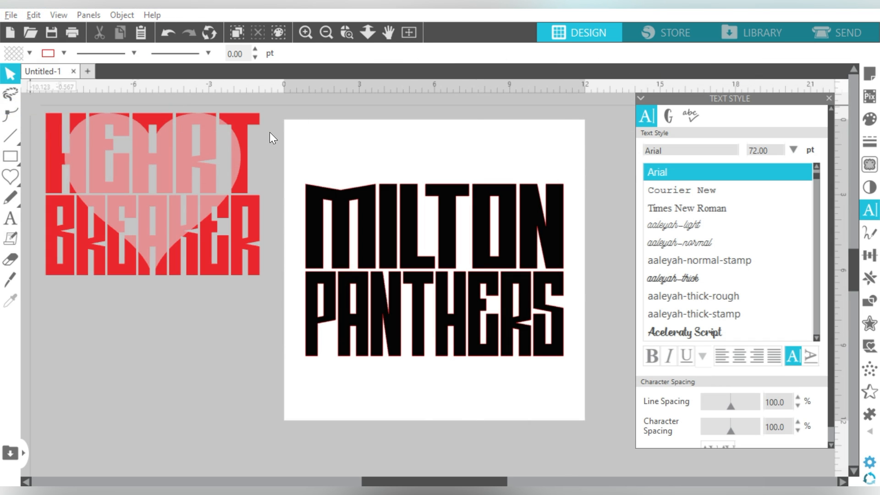
{"action": "scroll", "coordinate": [82, 197], "scroll_direction": "up", "scroll_amount": 3}
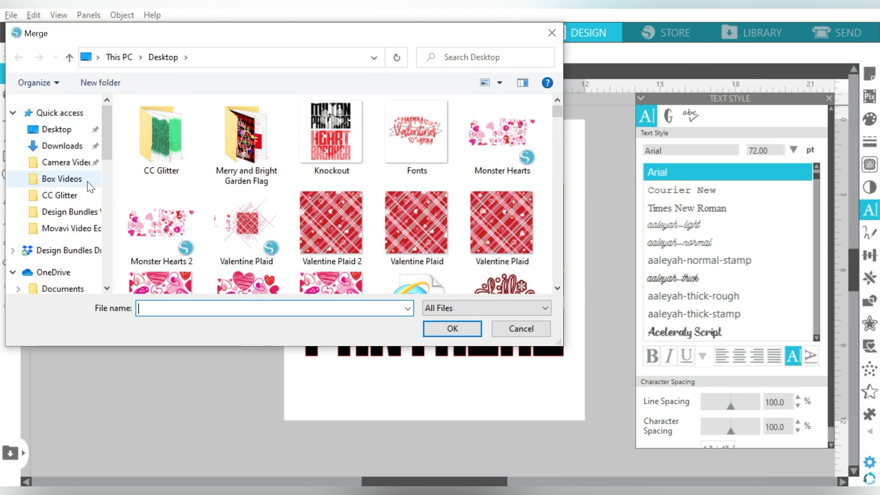
{"action": "left_click", "coordinate": [56, 146]}
{"action": "double_click", "coordinate": [241, 151]}
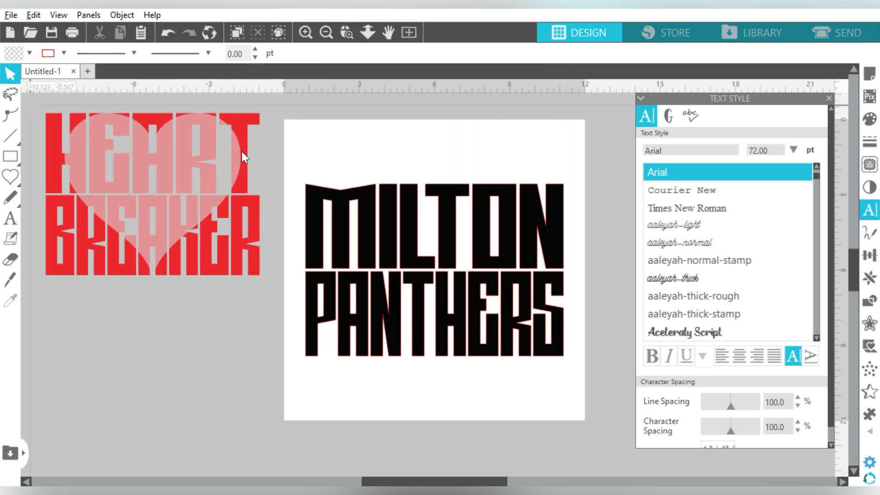
{"action": "left_click_drag", "start_coordinate": [376, 161], "coordinate": [434, 220]}
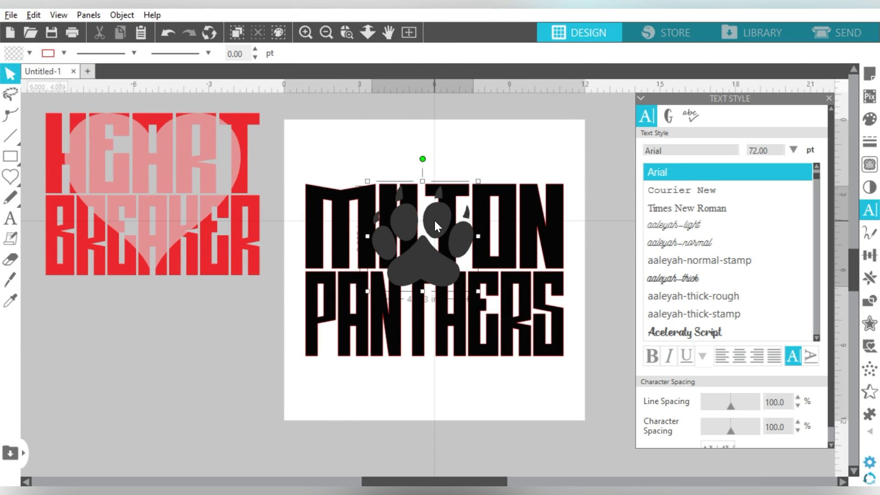
- Proportionally resize the paw print to the lettering's 6.852 in height and centre it on the page over MILTON PANTHERS
{"action": "left_click", "coordinate": [531, 203], "text": "shift"}
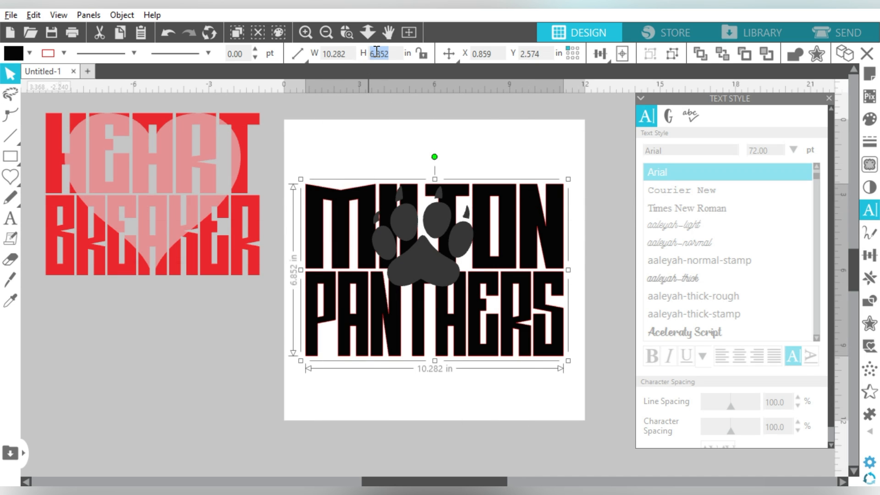
{"action": "left_click", "coordinate": [406, 221]}
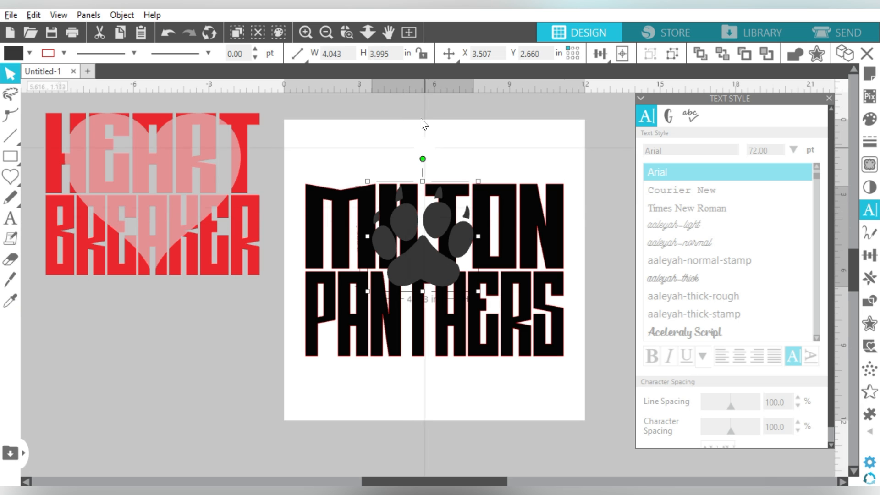
{"action": "left_click", "coordinate": [393, 52]}
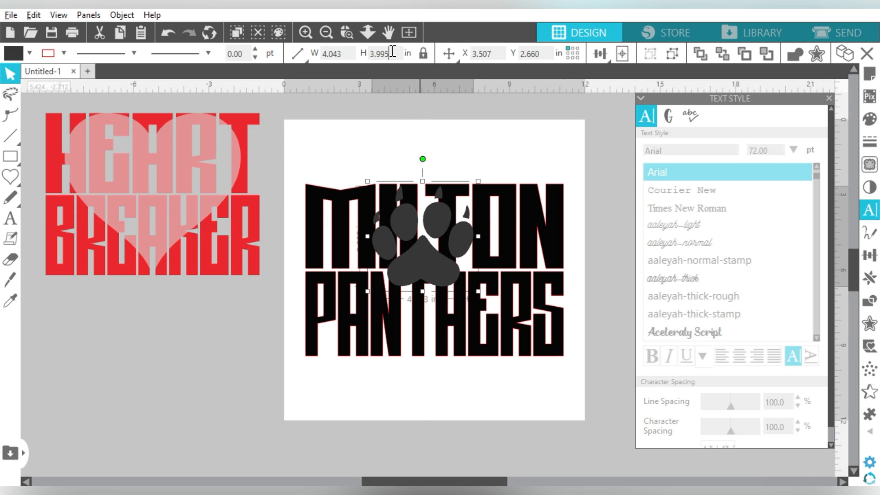
{"action": "key", "text": "Return"}
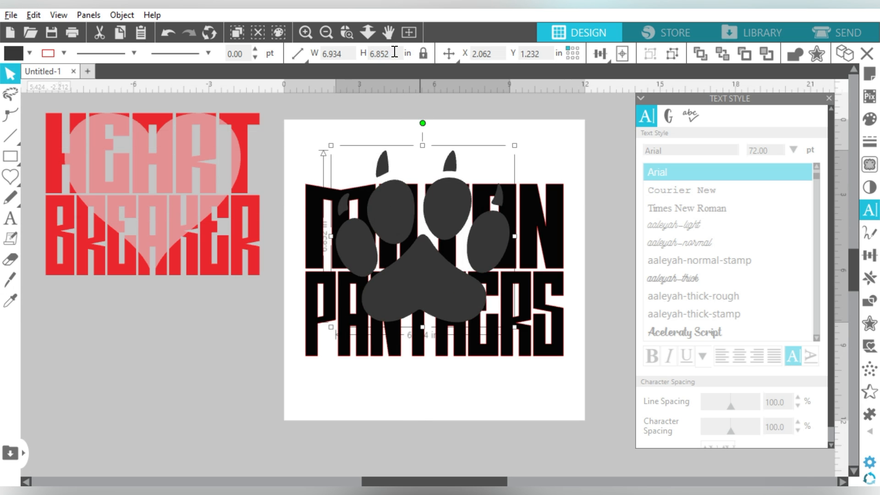
{"action": "left_click", "coordinate": [629, 54]}
{"action": "left_click", "coordinate": [630, 52]}
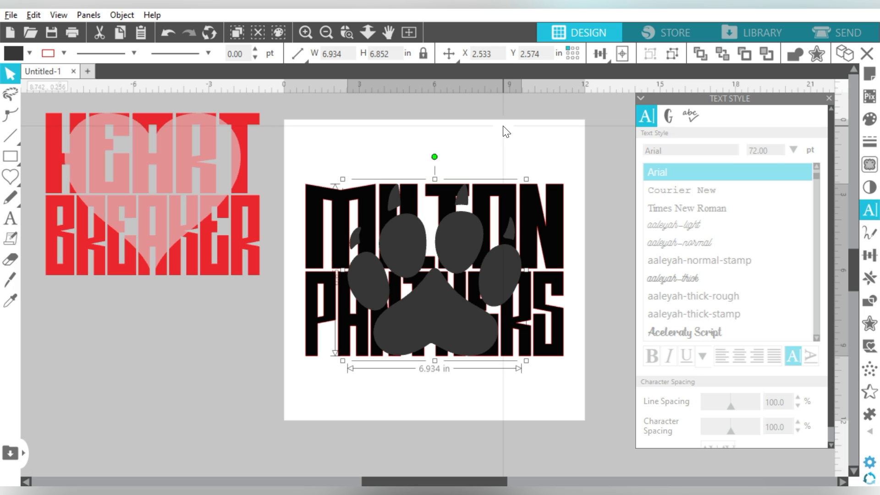
- Duplicate the paw print above the original and duplicate the MILTON PANTHERS lettering to its left
{"action": "left_click", "coordinate": [513, 166]}
{"action": "left_click", "coordinate": [499, 250]}
{"action": "key", "text": "ctrl+Up"}
{"action": "left_click", "coordinate": [532, 249]}
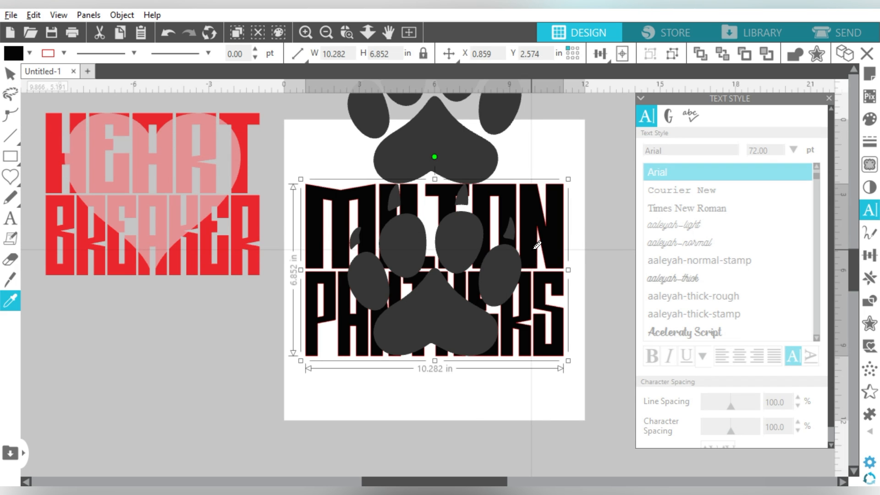
{"action": "key", "text": "ctrl+Left"}
- Crop the overlapping paw print and lettering on the page to their shared area
{"action": "left_click_drag", "start_coordinate": [597, 205], "coordinate": [493, 266]}
{"action": "left_click", "coordinate": [869, 300]}
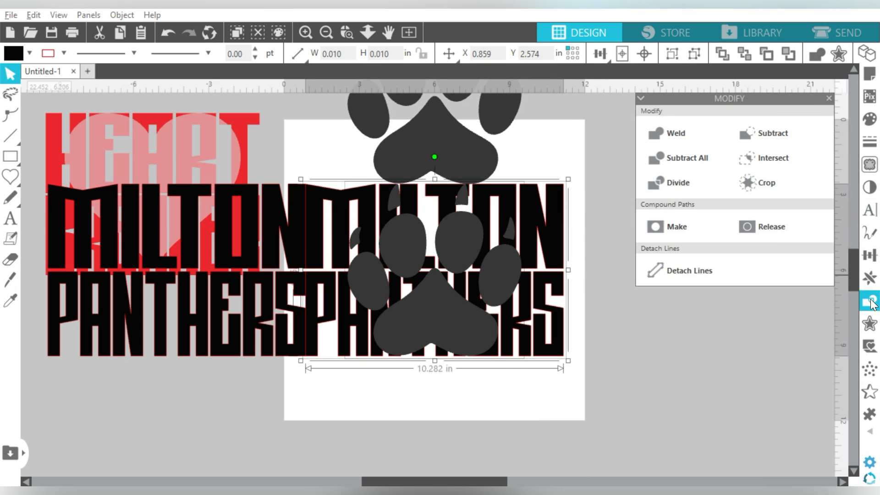
{"action": "left_click", "coordinate": [763, 182]}
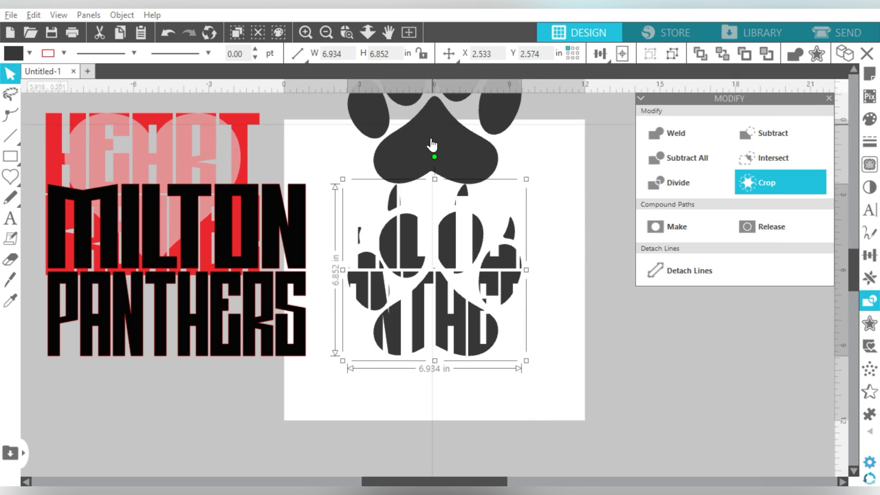
- Duplicate the spare lettering and spare paw print back over the cropped shape, and bring the new paw to the front
{"action": "left_click", "coordinate": [288, 211]}
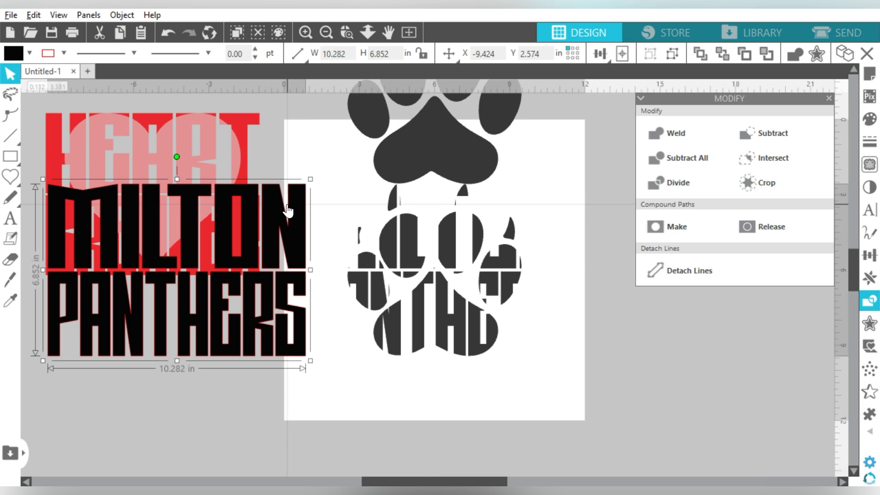
{"action": "key", "text": "ctrl+d"}
{"action": "left_click", "coordinate": [400, 149]}
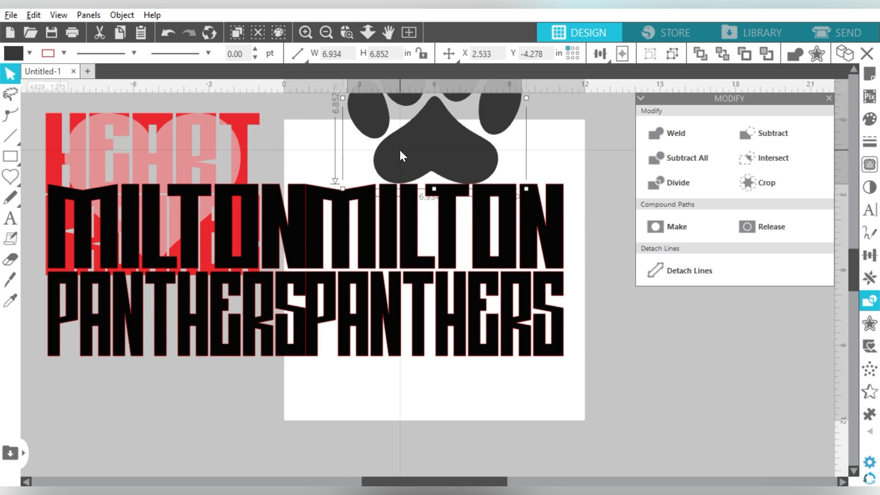
{"action": "key", "text": "ctrl+Down"}
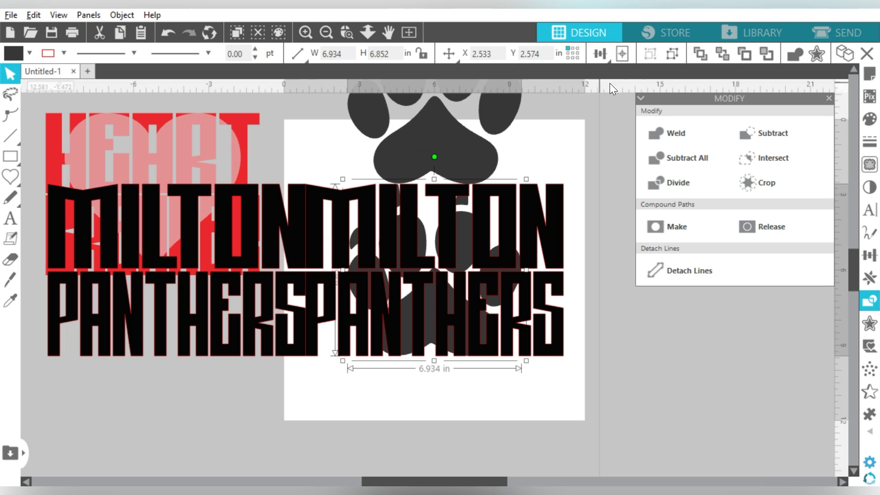
{"action": "left_click", "coordinate": [701, 52]}
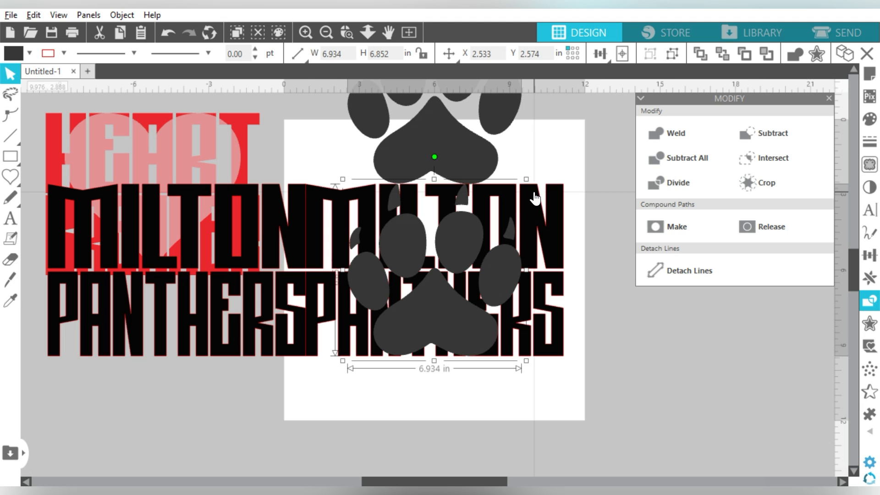
- Subtract the full paw print from the lettering on the page and delete the spare lettering and paw copies
{"action": "left_click", "coordinate": [554, 201], "text": "shift"}
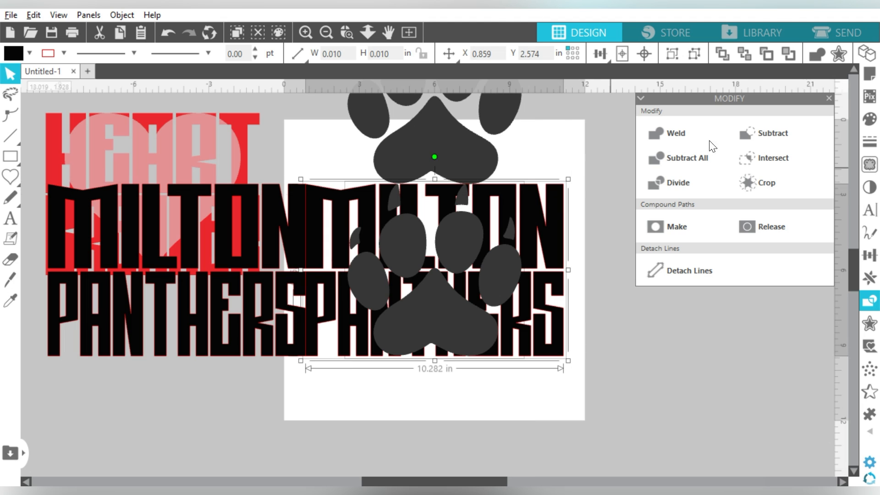
{"action": "left_click", "coordinate": [758, 132]}
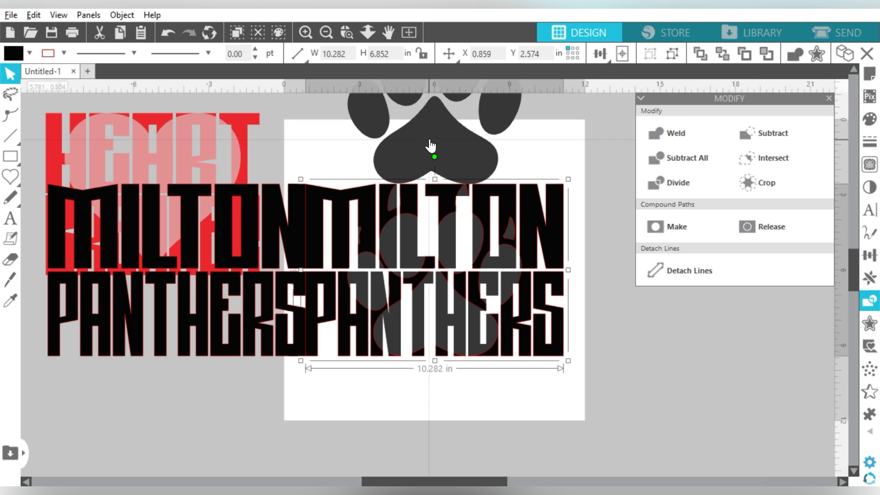
{"action": "left_click", "coordinate": [288, 227]}
{"action": "key", "text": "Delete"}
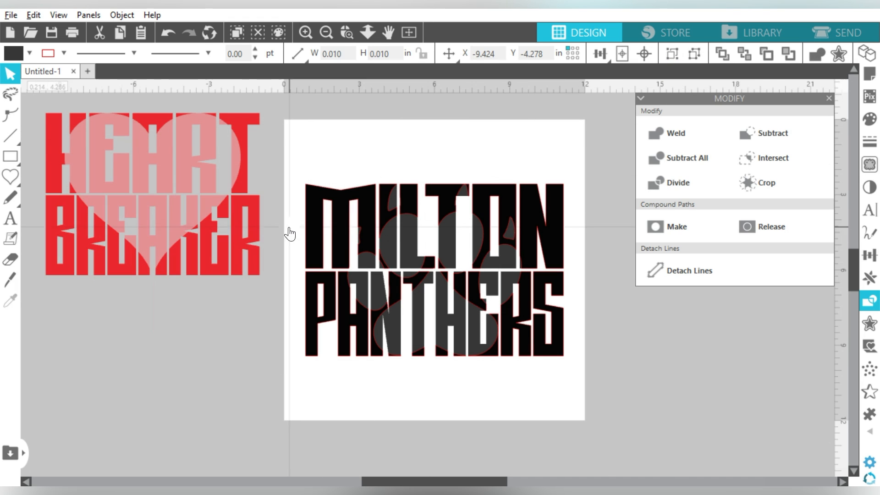
- Remove the red outline from the MILTON PANTHERS lettering and its paw pieces
{"action": "left_click_drag", "start_coordinate": [571, 152], "coordinate": [291, 386]}
{"action": "left_click", "coordinate": [64, 52]}
{"action": "left_click", "coordinate": [59, 105]}
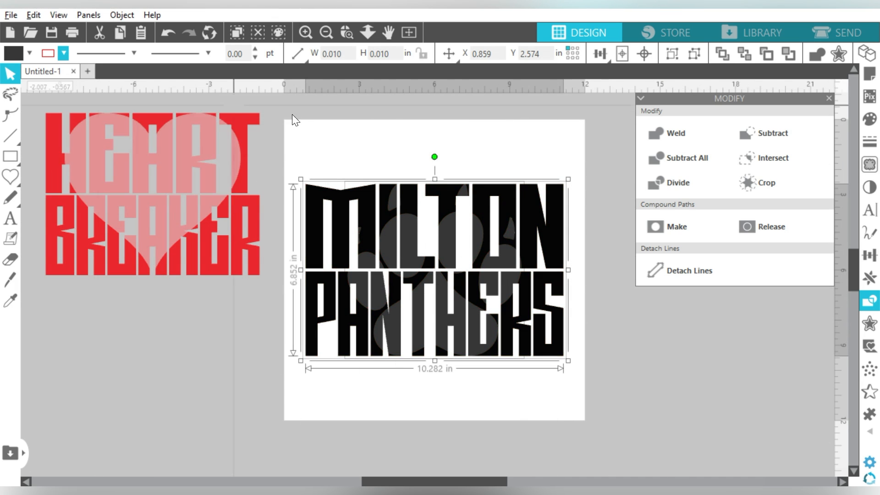
- Fill the cropped paw print pieces with a lighter medium grey that contrasts with the black lettering
{"action": "left_click", "coordinate": [378, 142]}
{"action": "left_click", "coordinate": [366, 194]}
{"action": "left_click", "coordinate": [694, 53]}
{"action": "left_click", "coordinate": [532, 160]}
{"action": "left_click", "coordinate": [539, 187]}
{"action": "left_click", "coordinate": [520, 257]}
{"action": "left_click", "coordinate": [869, 119]}
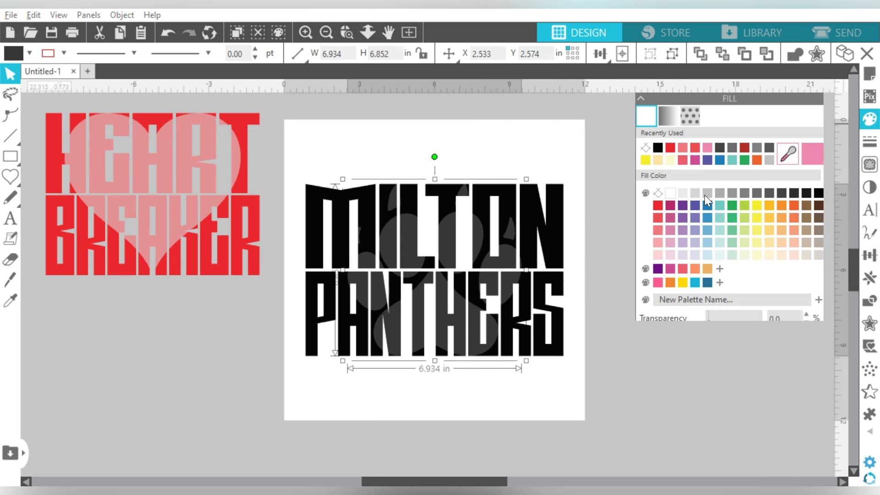
{"action": "left_click", "coordinate": [781, 192]}
{"action": "left_click", "coordinate": [768, 193]}
{"action": "left_click", "coordinate": [756, 193]}
- Move the complete MILTON PANTHERS design to the lower part of the page and place the HEART BREAKER design directly above it
{"action": "left_click_drag", "start_coordinate": [573, 161], "coordinate": [293, 365]}
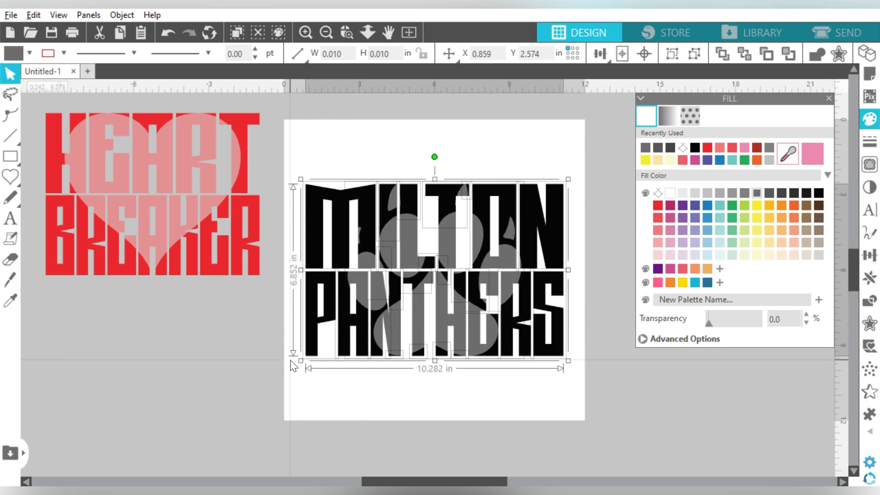
{"action": "key", "text": "ctrl+g"}
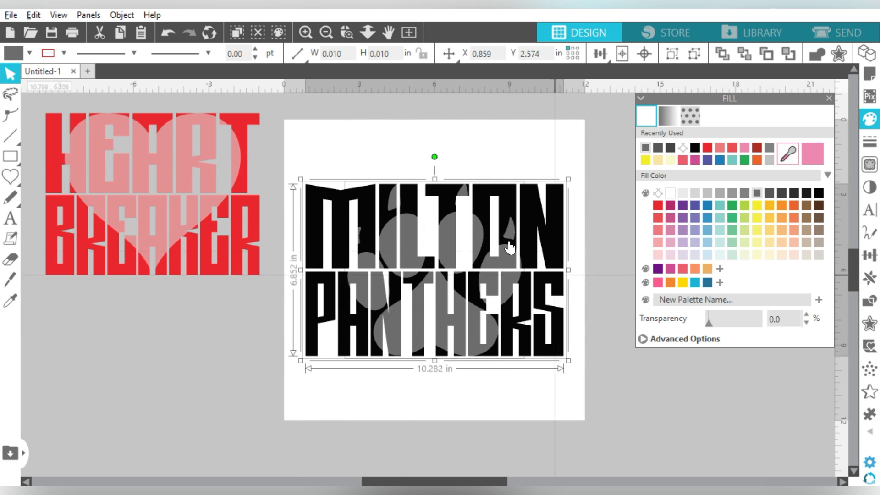
{"action": "left_click_drag", "start_coordinate": [410, 216], "coordinate": [408, 273]}
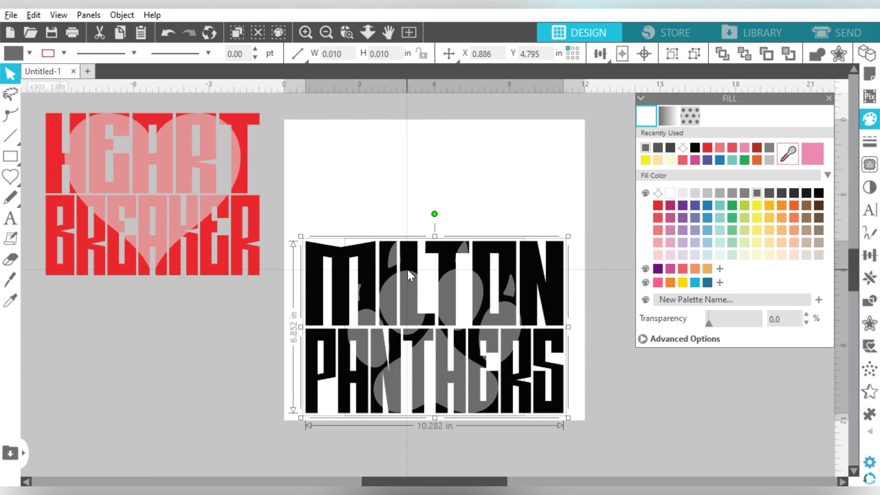
{"action": "left_click_drag", "start_coordinate": [207, 212], "coordinate": [468, 175]}
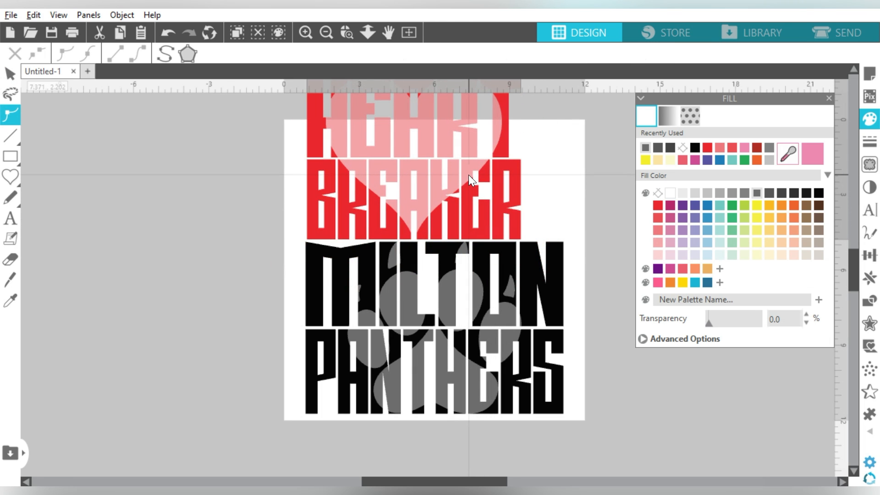
{"action": "left_click", "coordinate": [534, 299]}
{"action": "left_click_drag", "start_coordinate": [568, 237], "coordinate": [529, 263]}
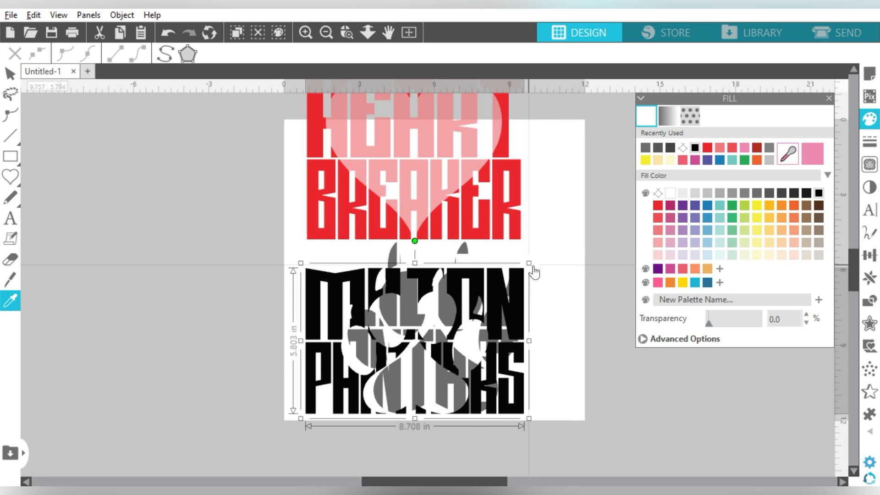
{"action": "key", "text": "ctrl+z"}
- Scale the whole MILTON PANTHERS design to about 8.6 in wide and move HEART BREAKER down close above it
{"action": "left_click_drag", "start_coordinate": [607, 428], "coordinate": [349, 255]}
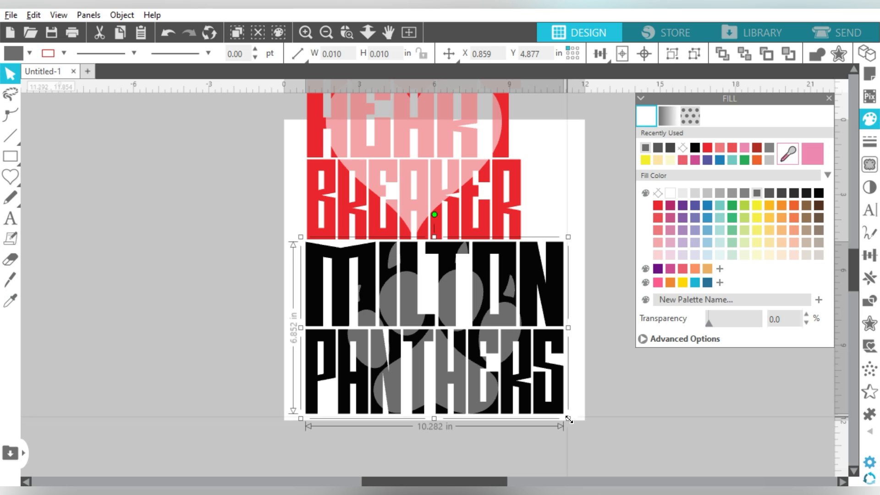
{"action": "left_click_drag", "start_coordinate": [569, 237], "coordinate": [530, 269]}
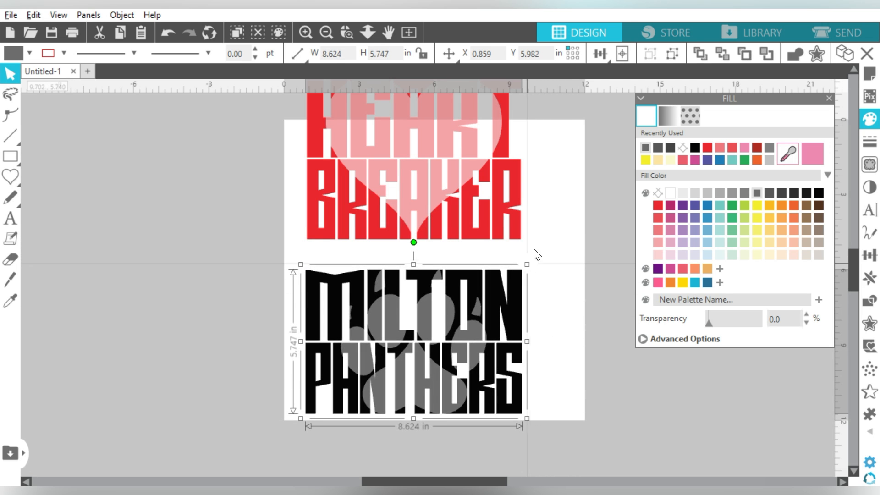
{"action": "left_click_drag", "start_coordinate": [487, 208], "coordinate": [487, 227]}
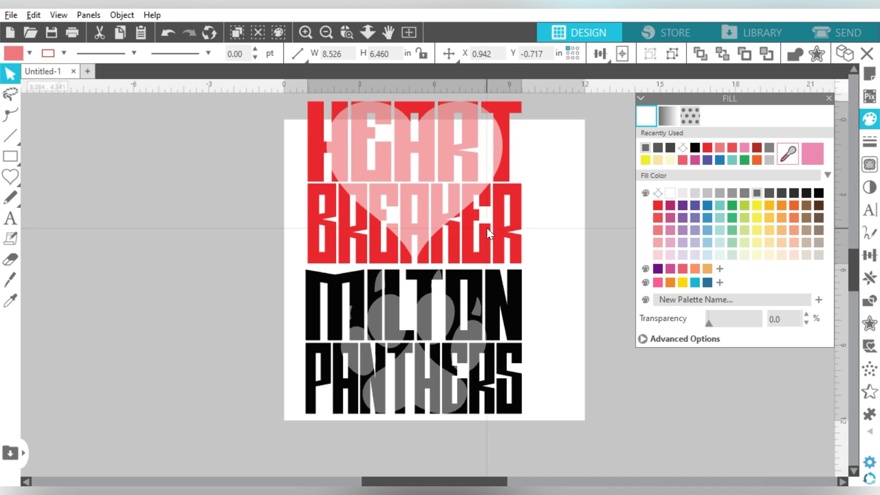
- Align the HEART BREAKER and MILTON PANTHERS designs to each other by their horizontal centres
{"action": "left_click_drag", "start_coordinate": [556, 201], "coordinate": [450, 275]}
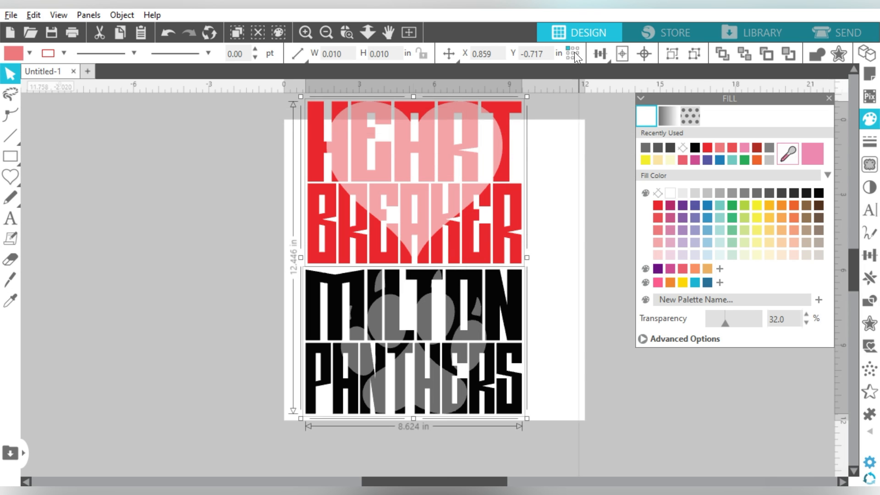
{"action": "left_click", "coordinate": [603, 52]}
{"action": "left_click", "coordinate": [623, 73]}
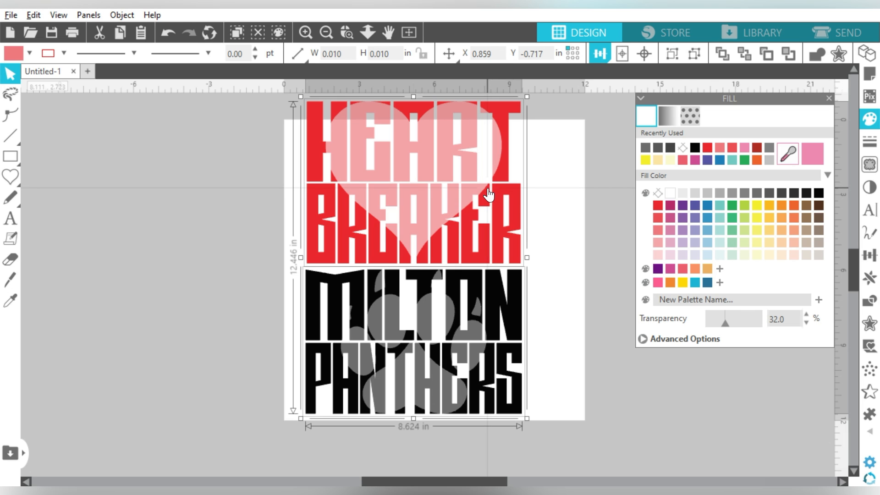
- Scale both designs together to about 7.5 in wide, centre them on the page, and close the fill settings
{"action": "left_click_drag", "start_coordinate": [302, 93], "coordinate": [339, 149]}
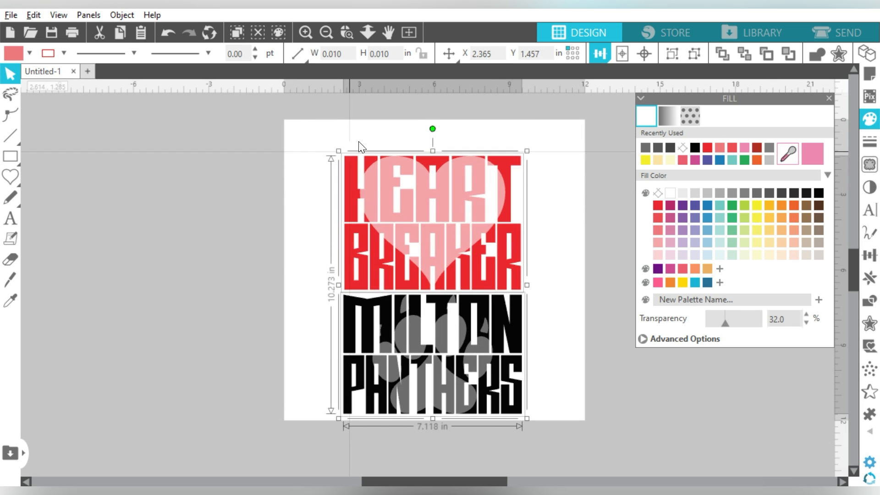
{"action": "left_click", "coordinate": [625, 52]}
{"action": "mouse_move", "coordinate": [595, 55]}
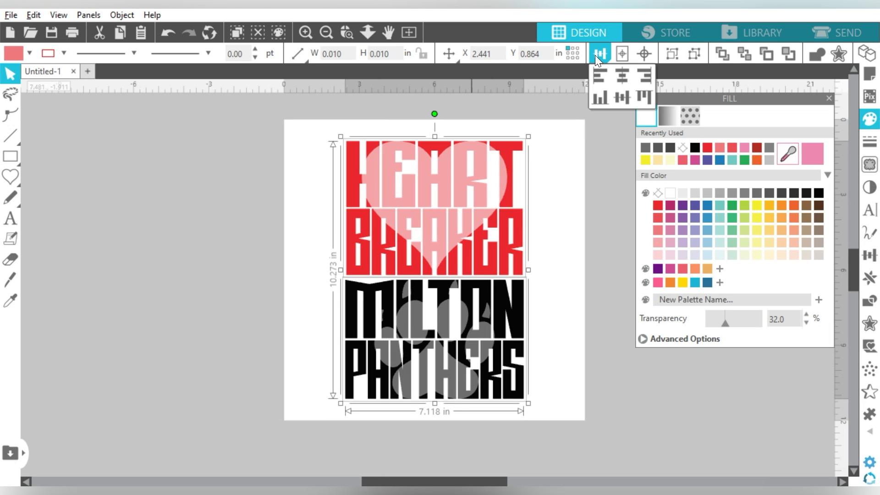
{"action": "left_click_drag", "start_coordinate": [341, 136], "coordinate": [331, 123]}
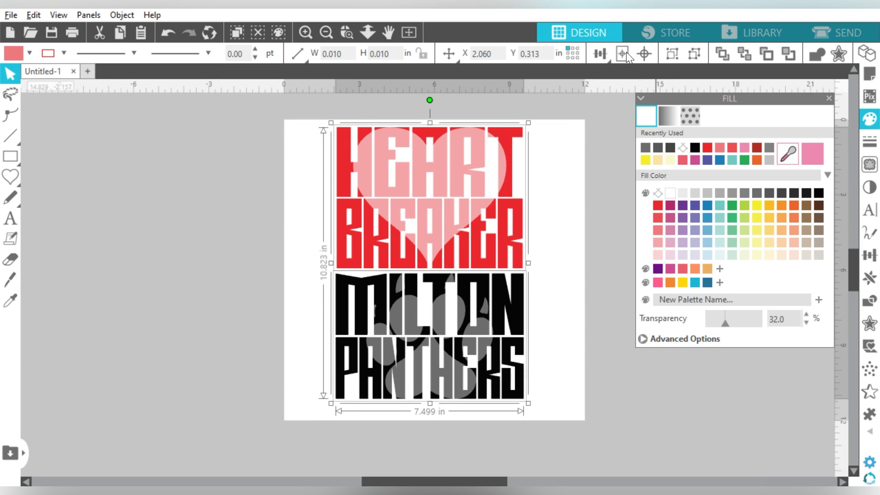
{"action": "left_click", "coordinate": [590, 137]}
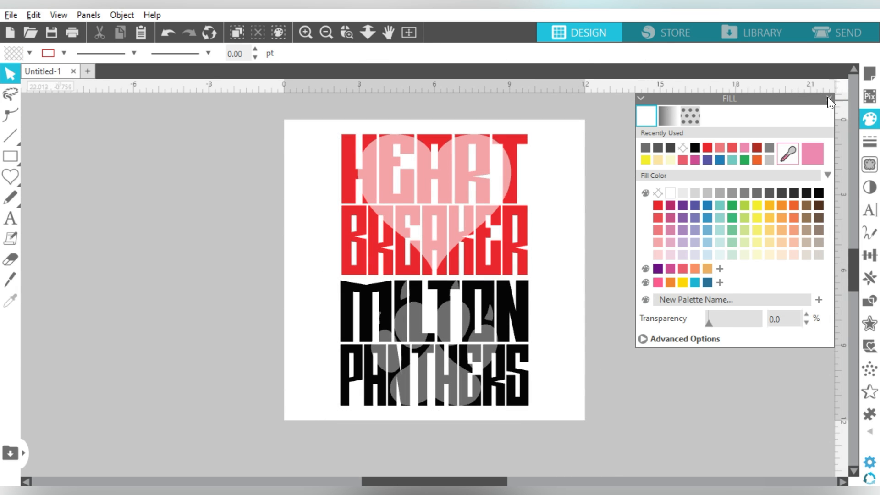
{"action": "left_click", "coordinate": [828, 98]}
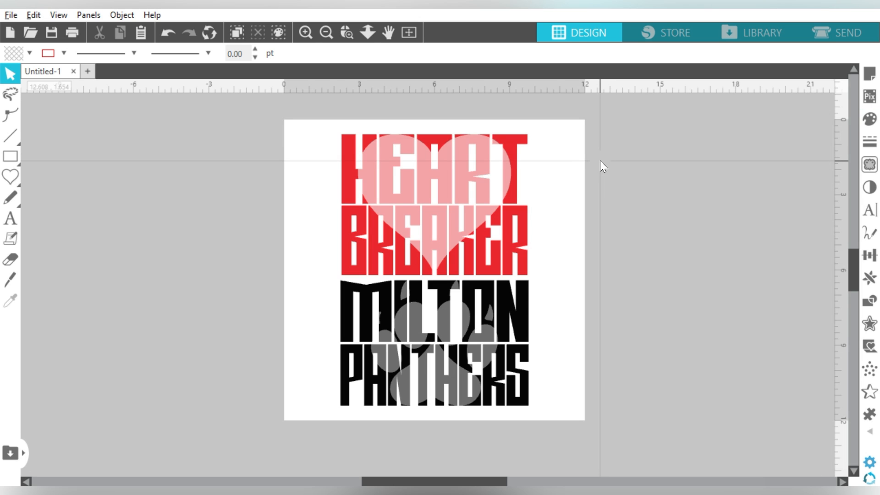